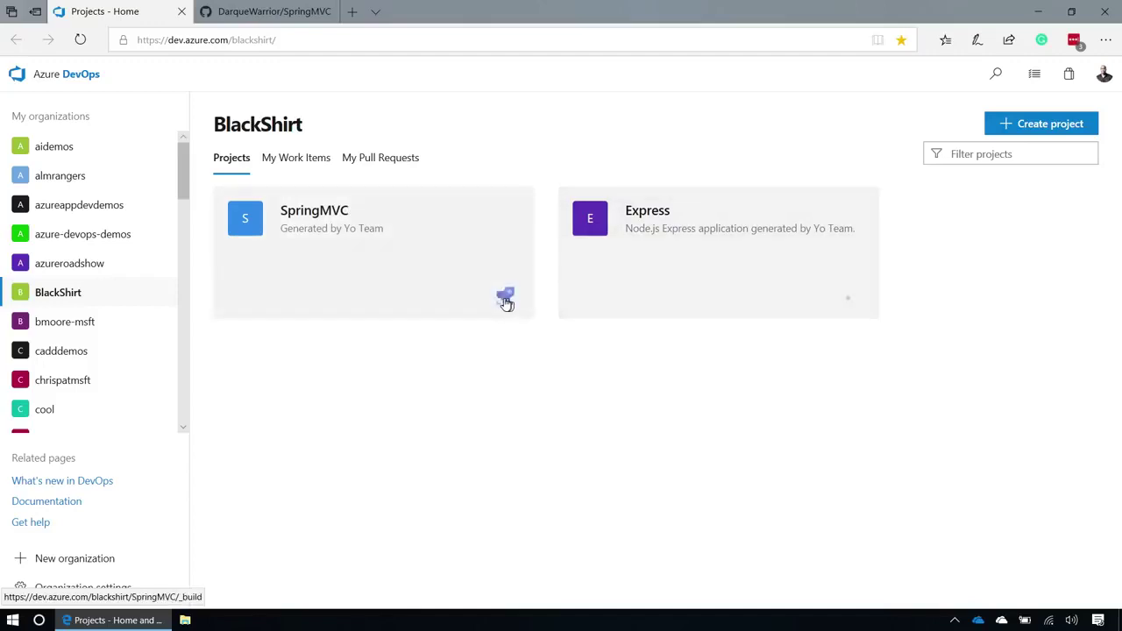
# - Open the failed build SpringMVC-Docker-CI-55 of the SpringMVC project and examine the end of its Maven pom.xml log
pyautogui.click(505, 299)
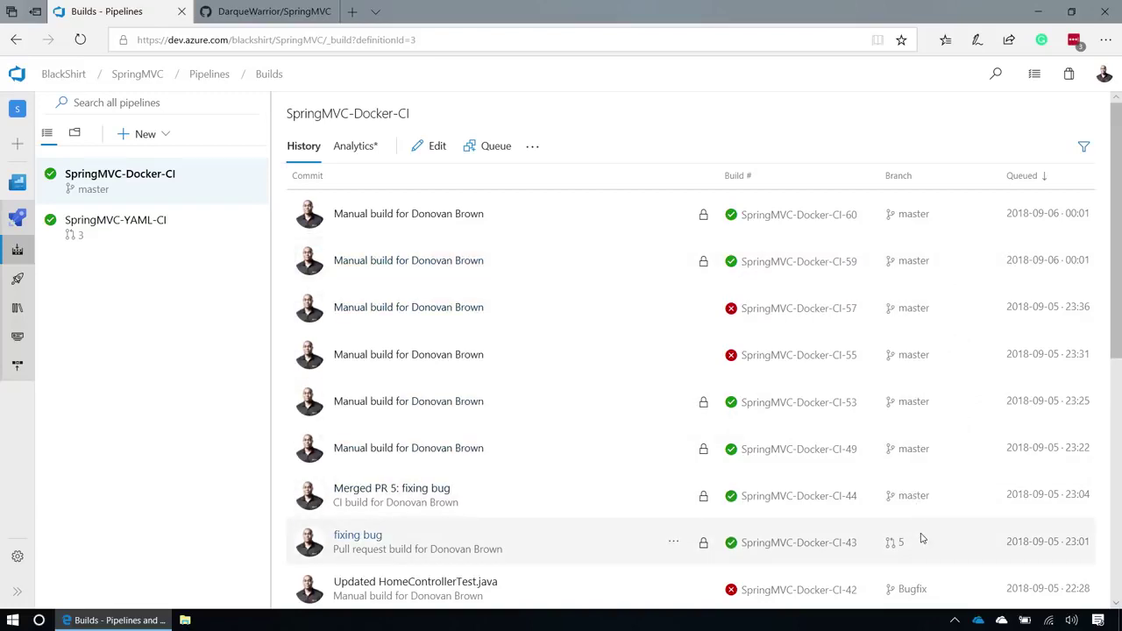
pyautogui.click(445, 356)
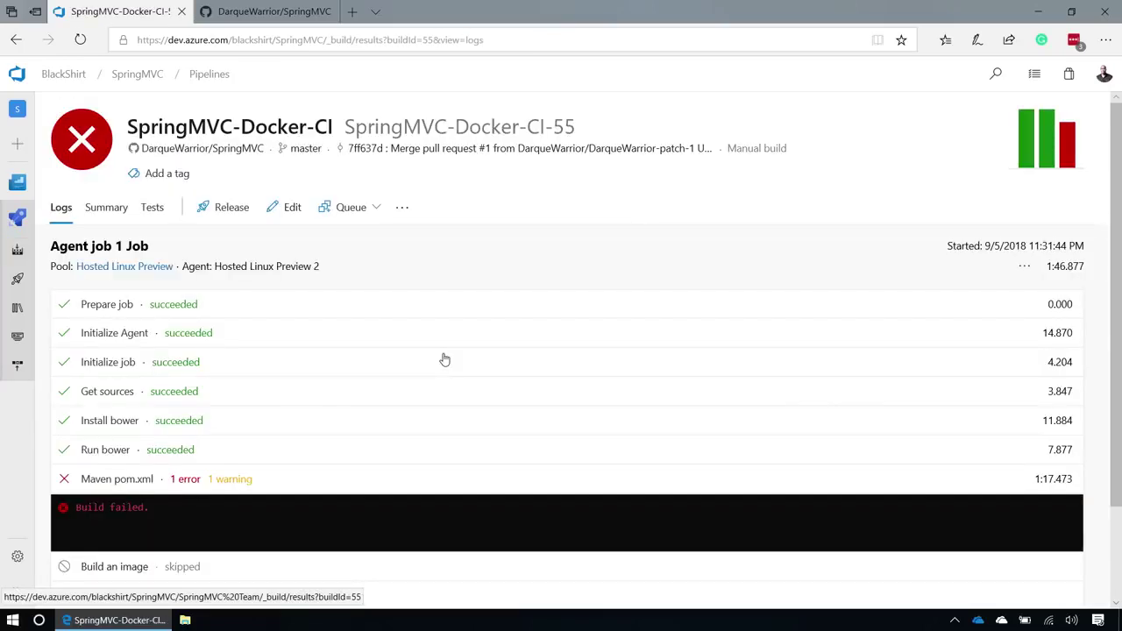
pyautogui.click(235, 485)
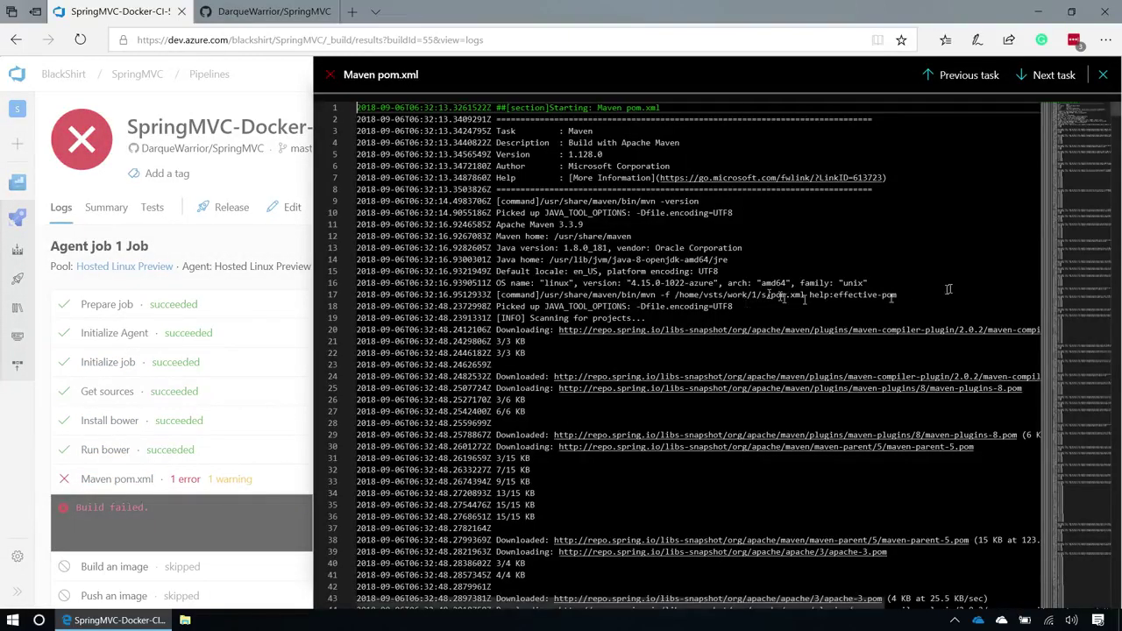
pyautogui.scroll(-20, 1111, 292)
pyautogui.scroll(-9, 1073, 352)
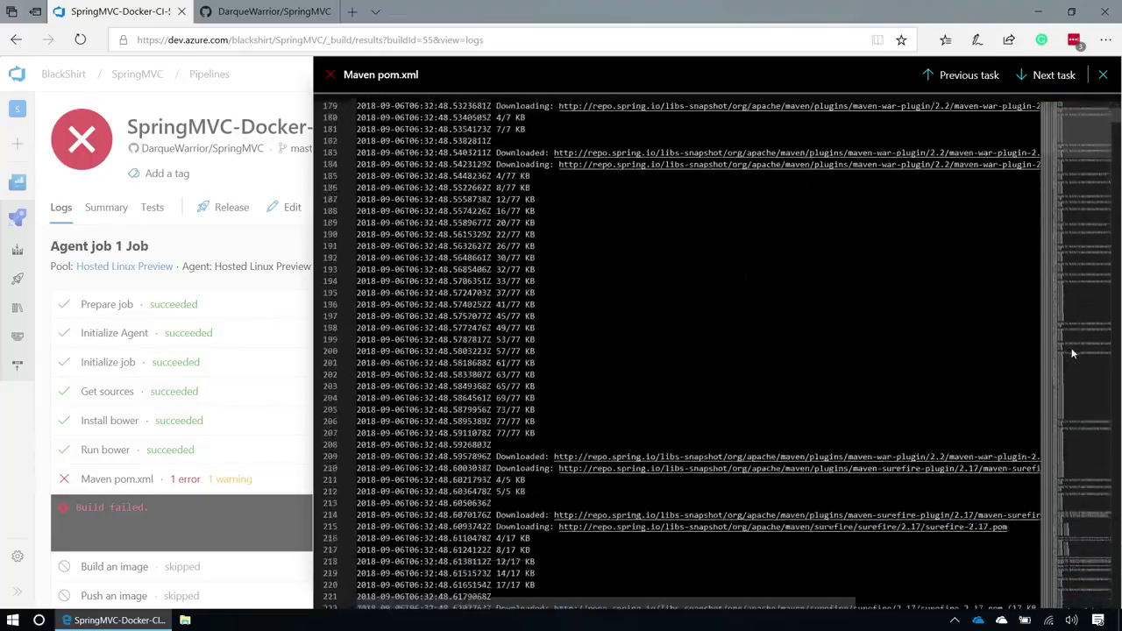
pyautogui.moveTo(1117, 115); pyautogui.dragTo(1118, 613)
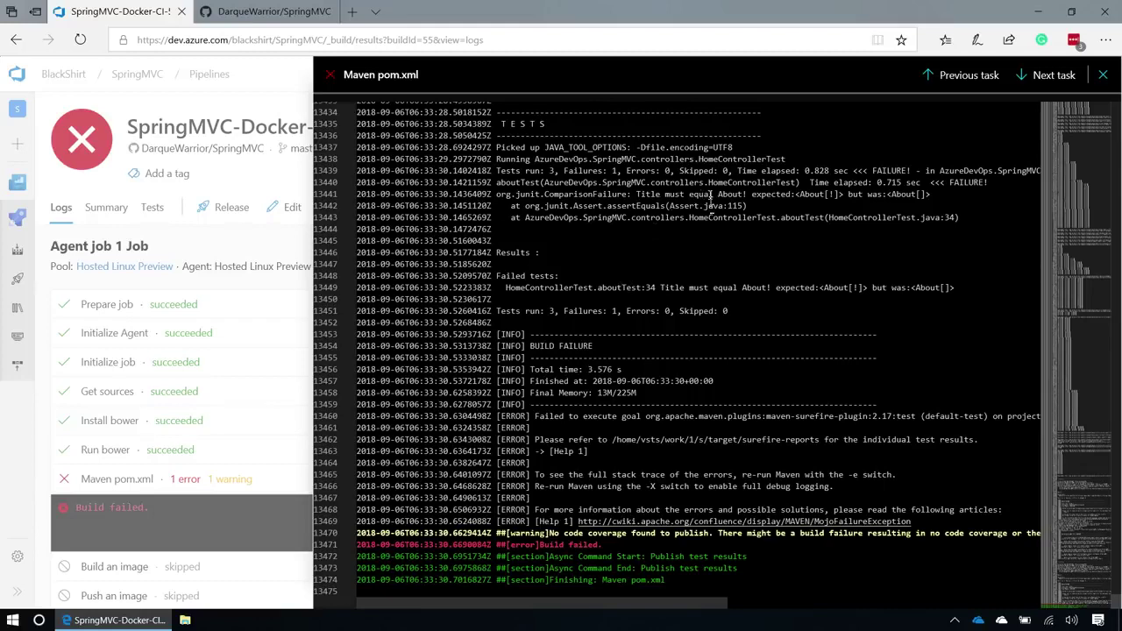
pyautogui.click(1101, 78)
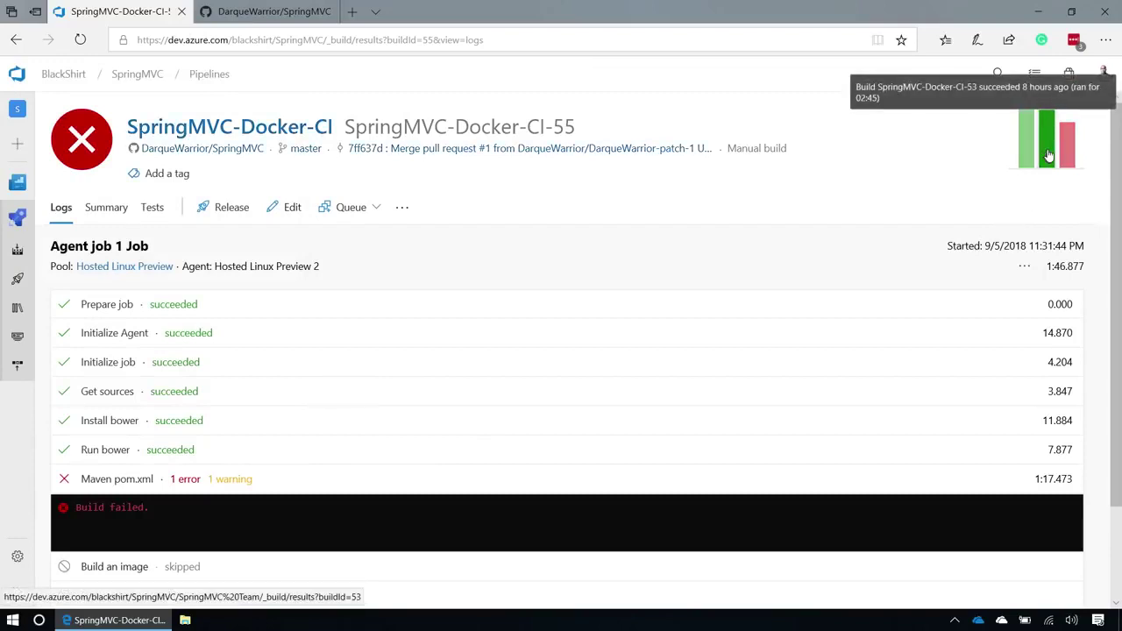
# - Open build SpringMVC-Docker-CI-53 and examine its logs, then its summary with expanded test results, associated changes, linked work items and deployments
pyautogui.click(1048, 155)
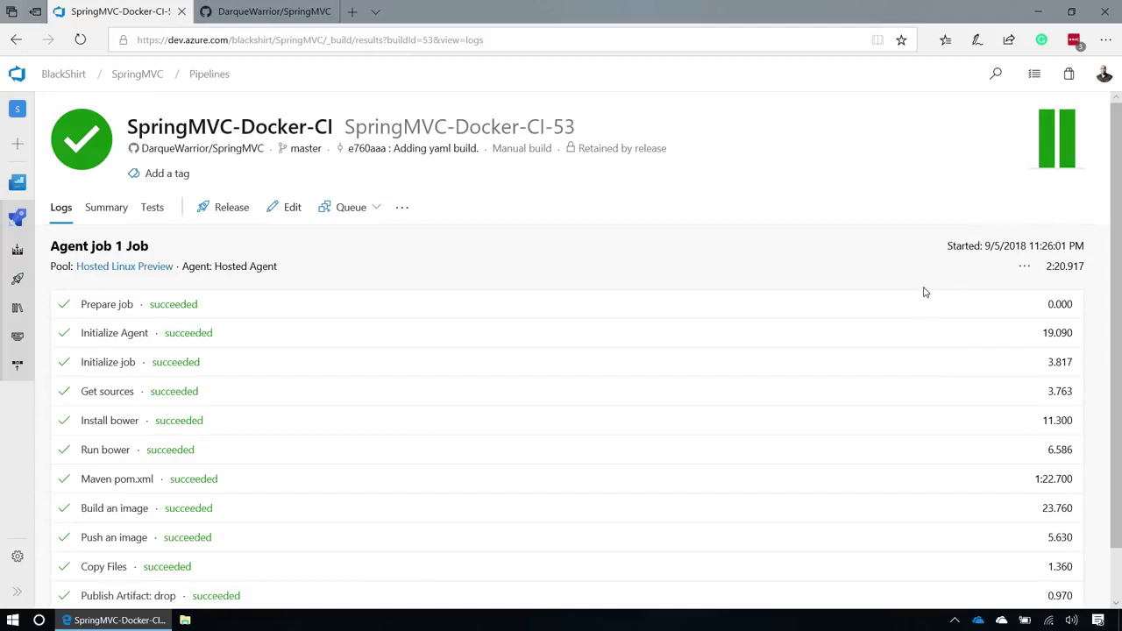
pyautogui.scroll(-1, 818, 292)
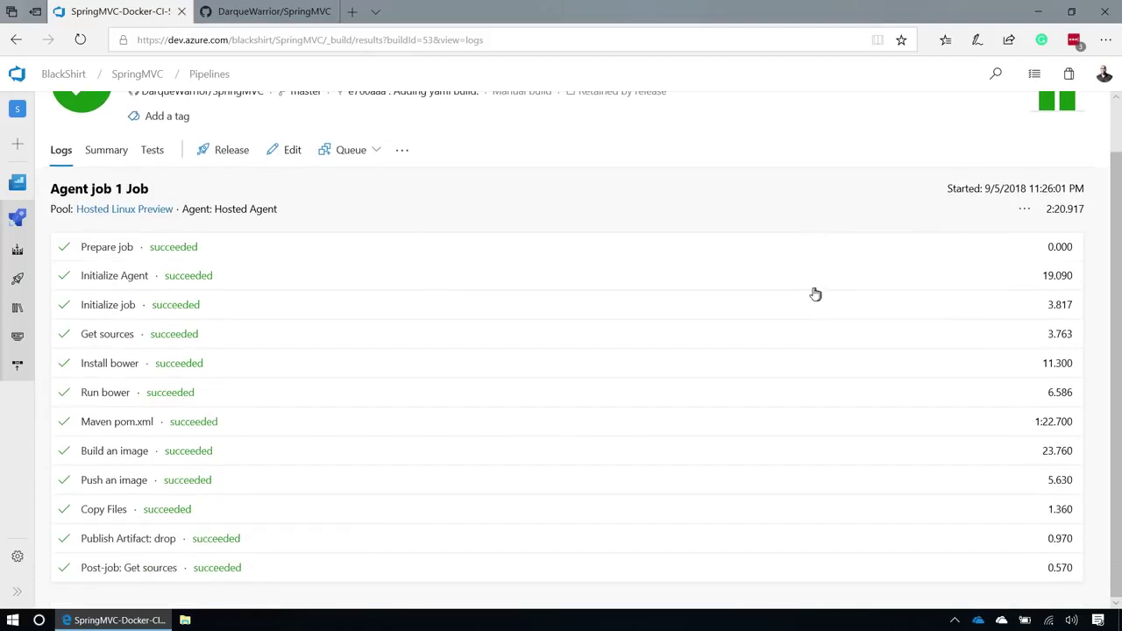
pyautogui.click(93, 152)
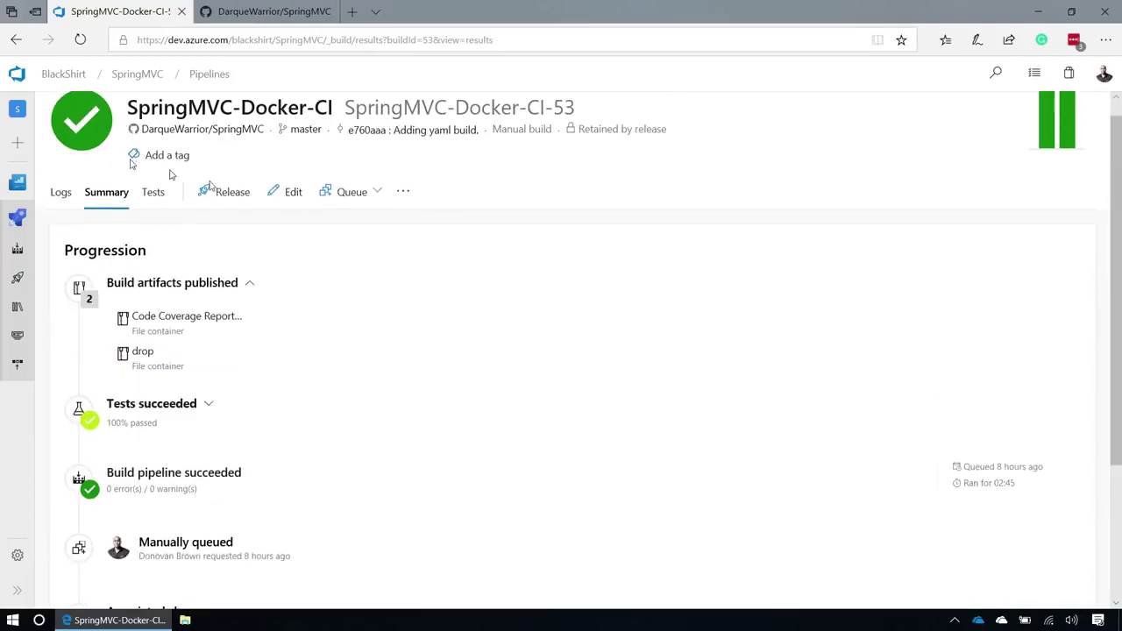
pyautogui.click(209, 397)
pyautogui.scroll(-3, 394, 363)
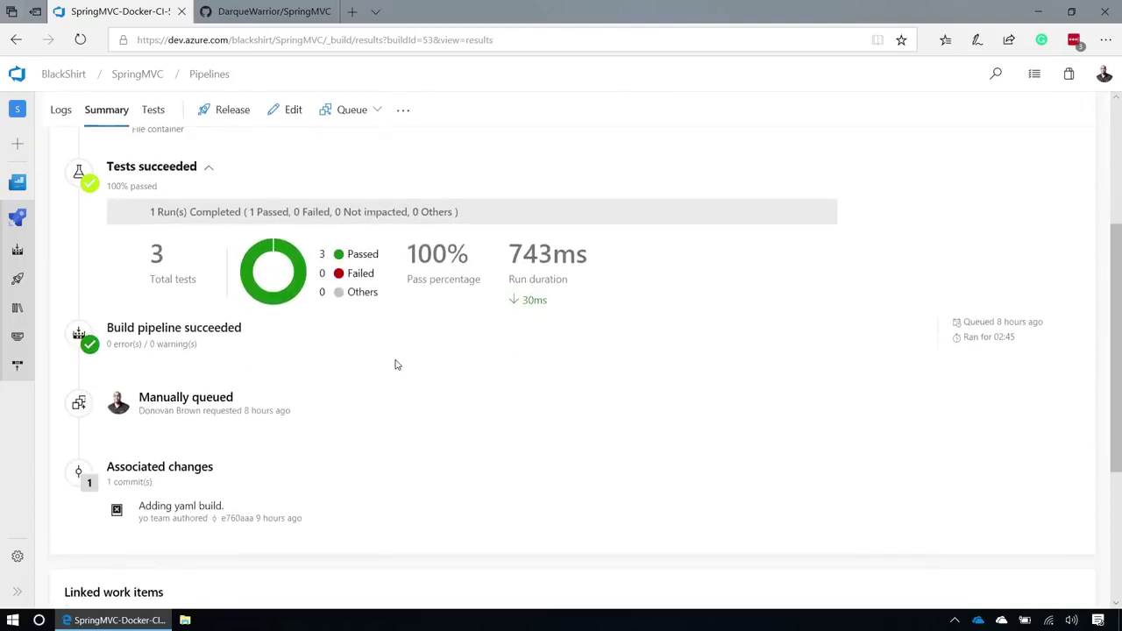
pyautogui.scroll(-4, 396, 364)
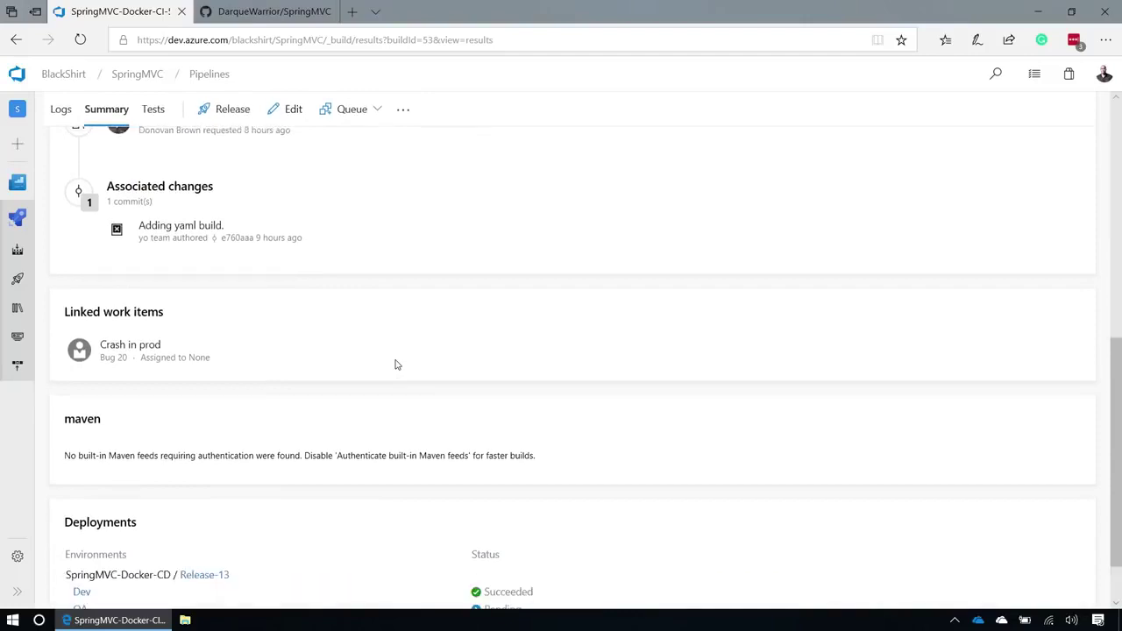
pyautogui.scroll(-1, 396, 364)
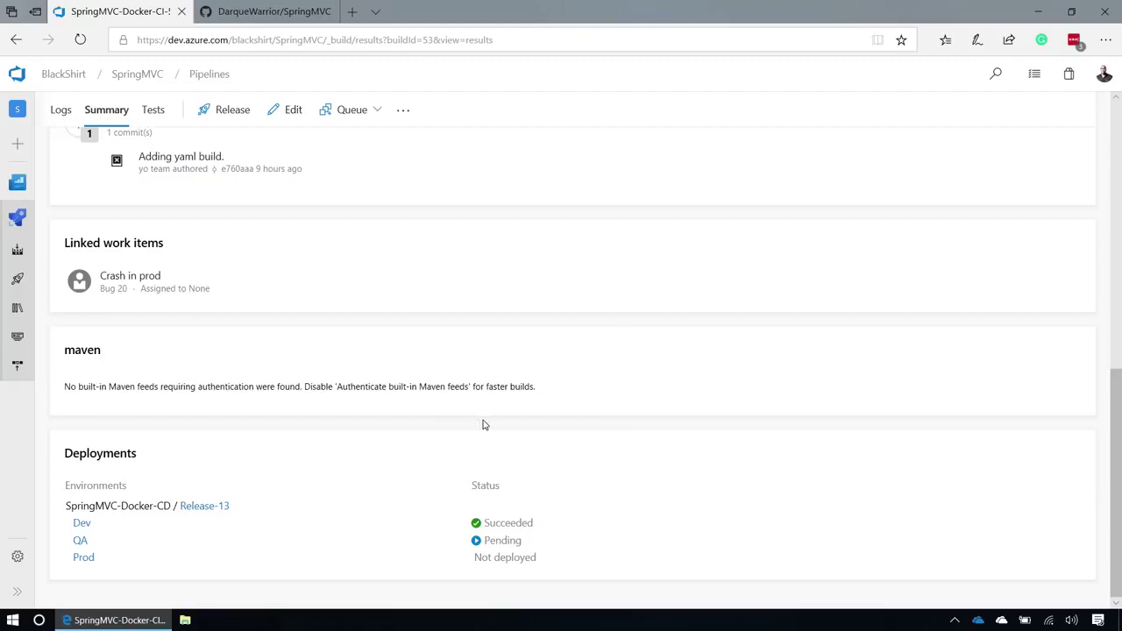
pyautogui.scroll(3, 485, 424)
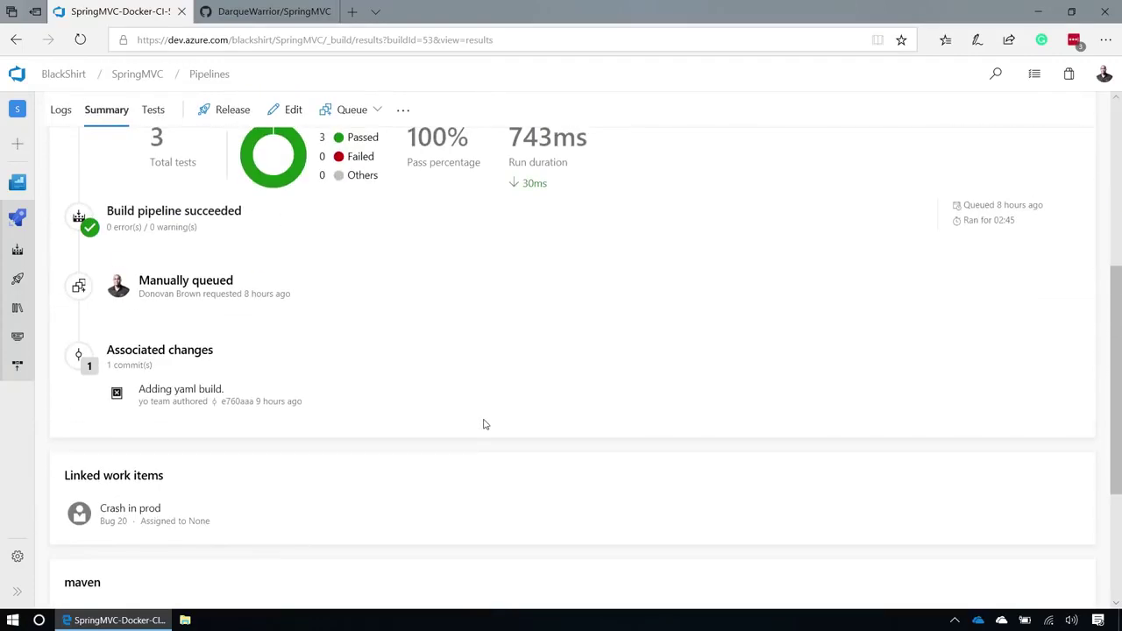
pyautogui.scroll(4, 485, 425)
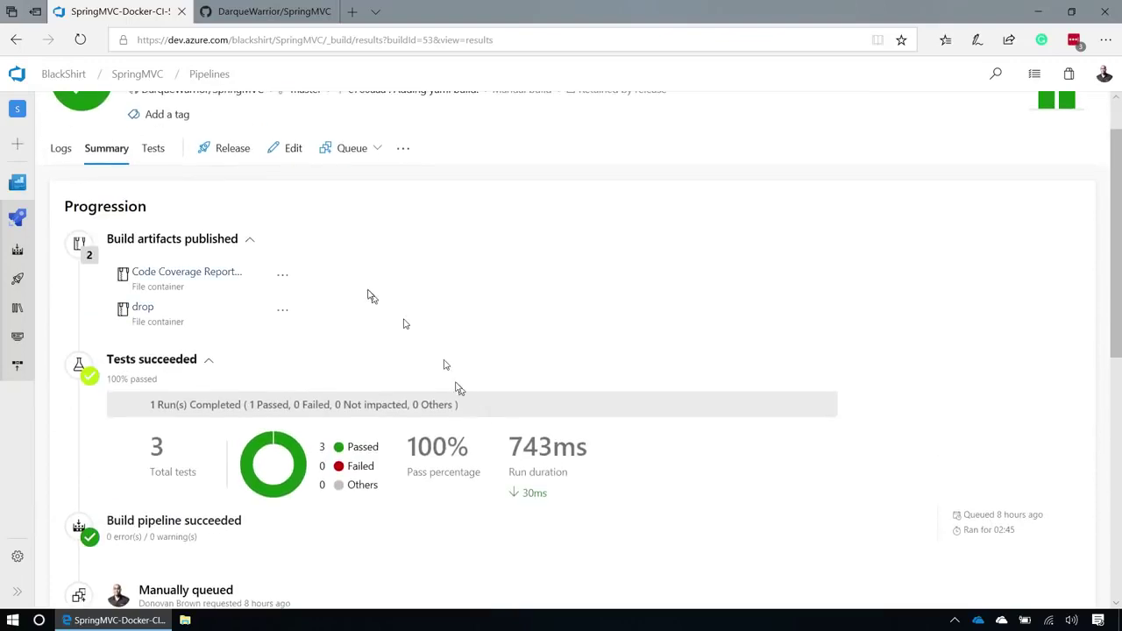
# - Open the SpringMVC-Docker-CI build definition for editing and review its agent pool options and source repository settings
pyautogui.click(293, 151)
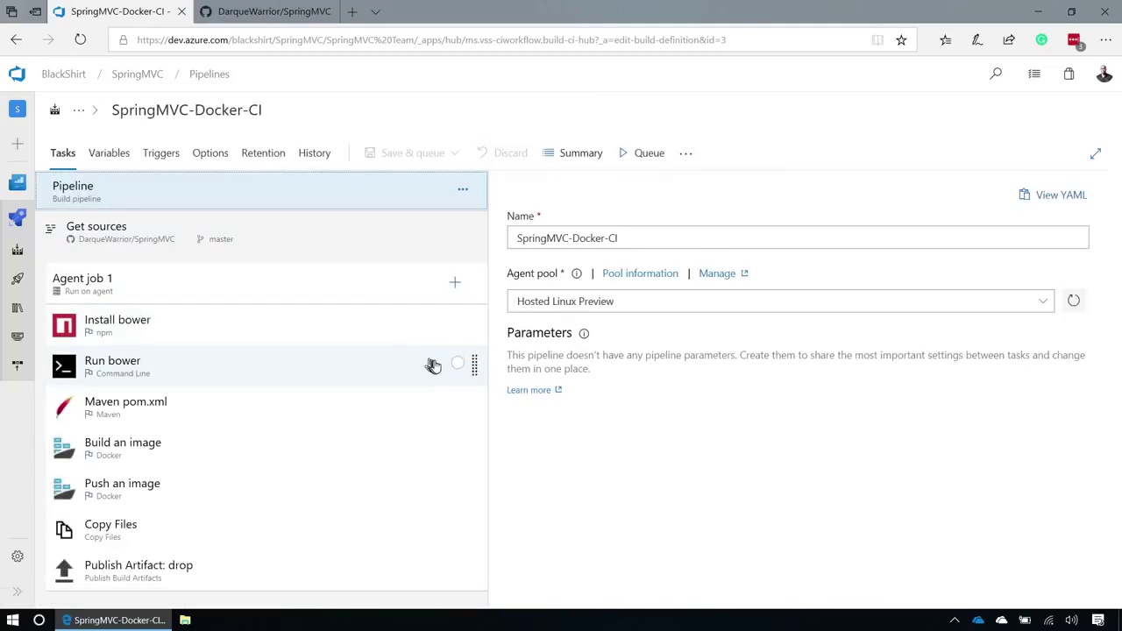
pyautogui.moveTo(474, 363); pyautogui.dragTo(405, 326)
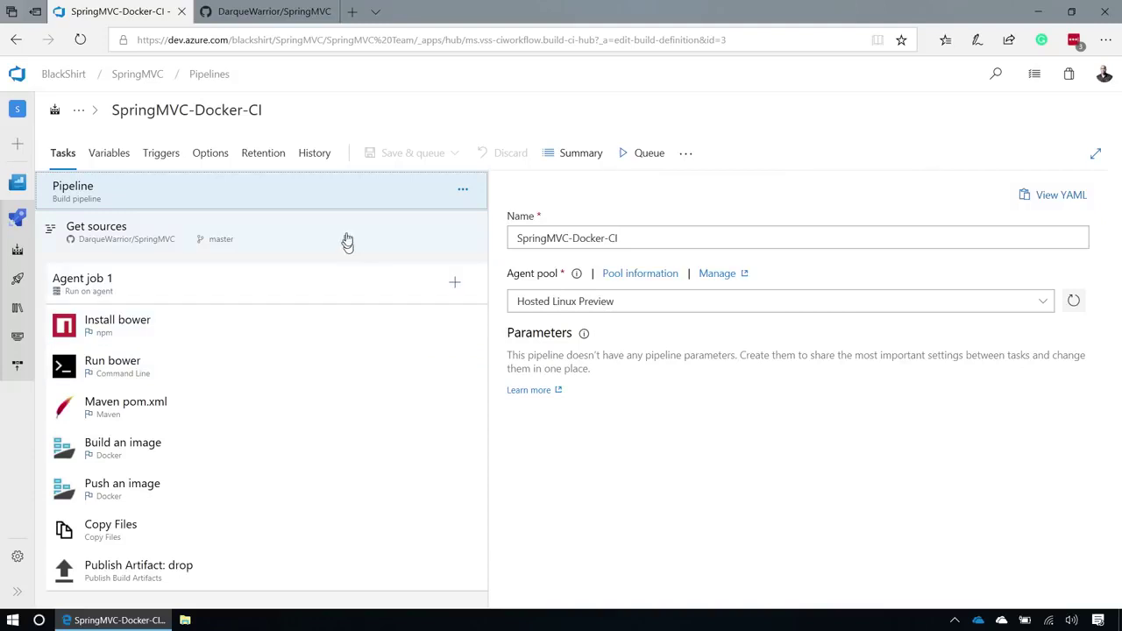
pyautogui.click(1043, 303)
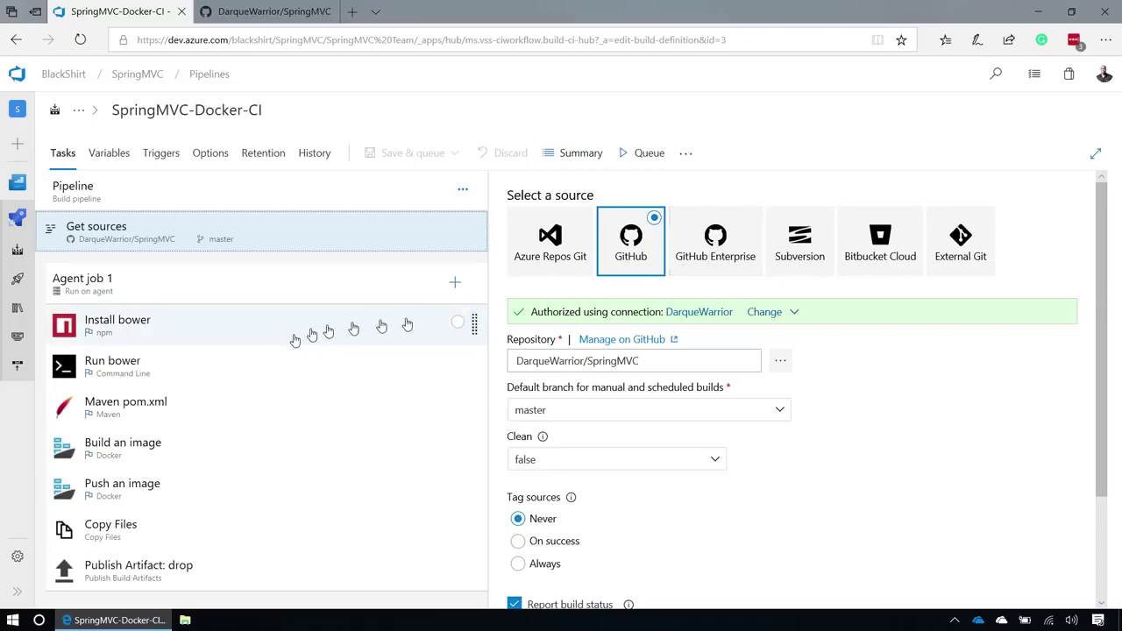
# - Examine the full catalog of tasks that can be added to Agent job 1
pyautogui.click(454, 282)
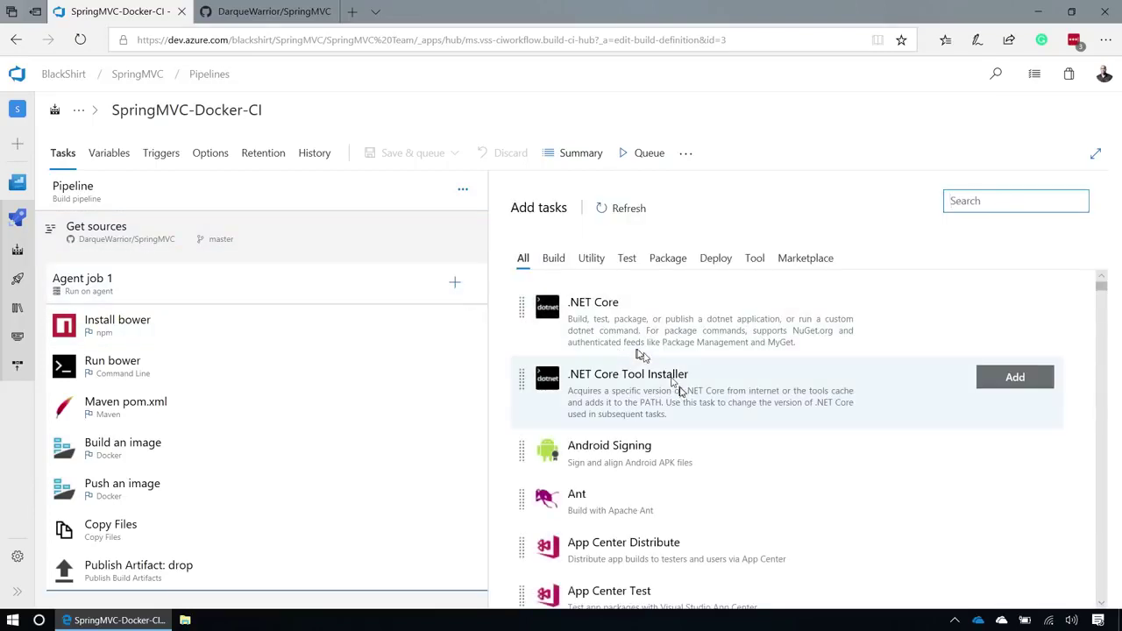
pyautogui.moveTo(657, 405); pyautogui.dragTo(712, 430)
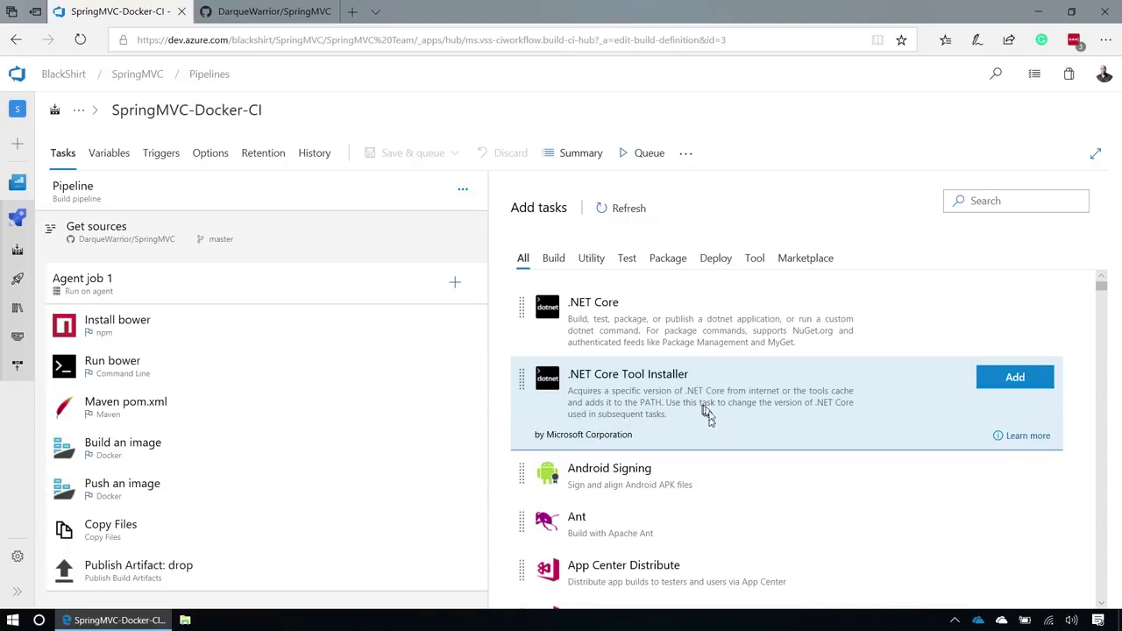
pyautogui.scroll(-5, 718, 430)
pyautogui.scroll(-4, 723, 428)
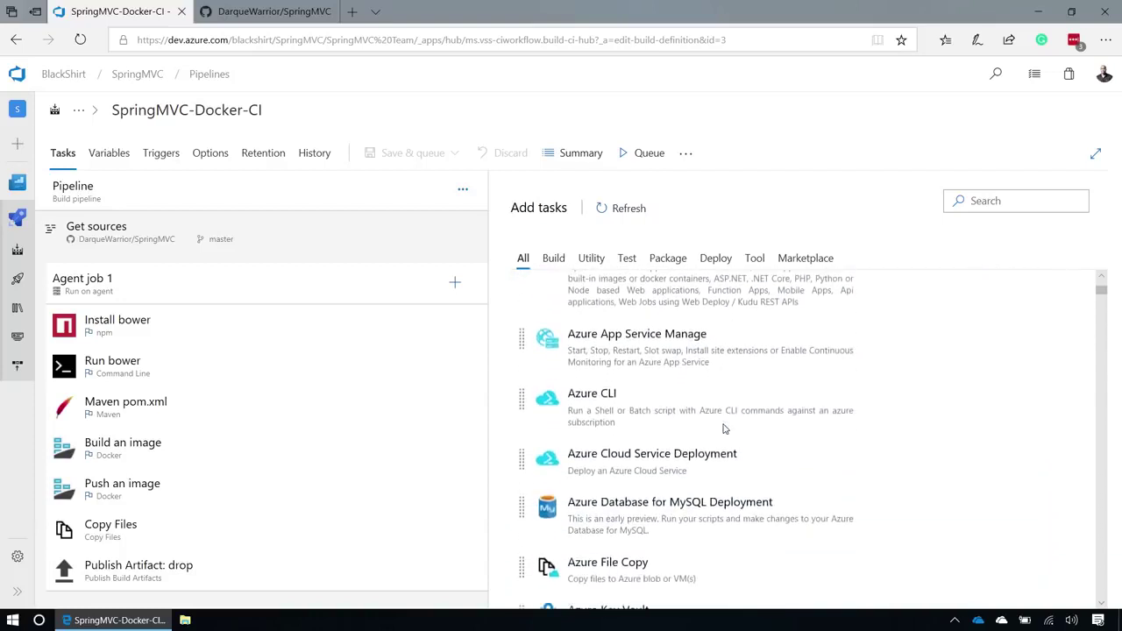
pyautogui.scroll(-1, 724, 429)
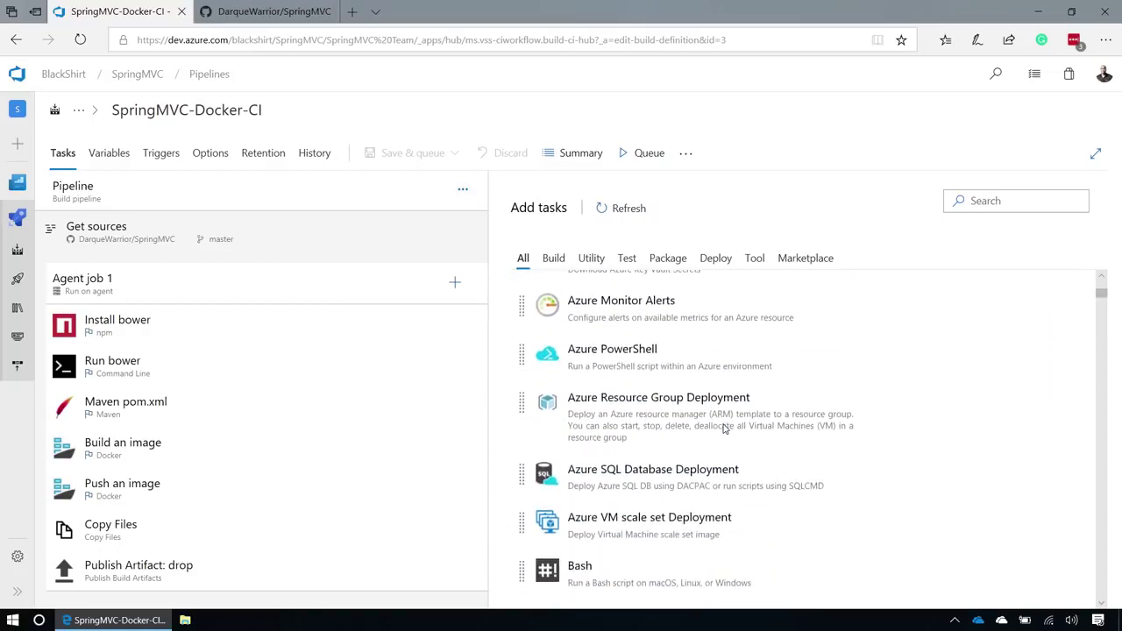
pyautogui.scroll(-1, 724, 429)
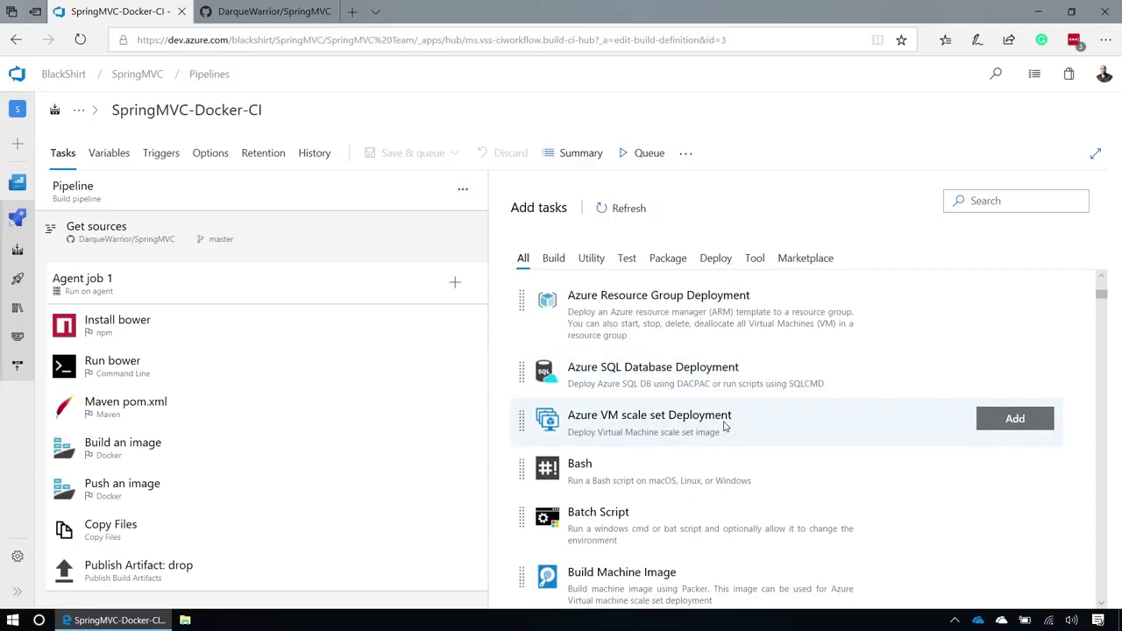
pyautogui.scroll(-2, 724, 426)
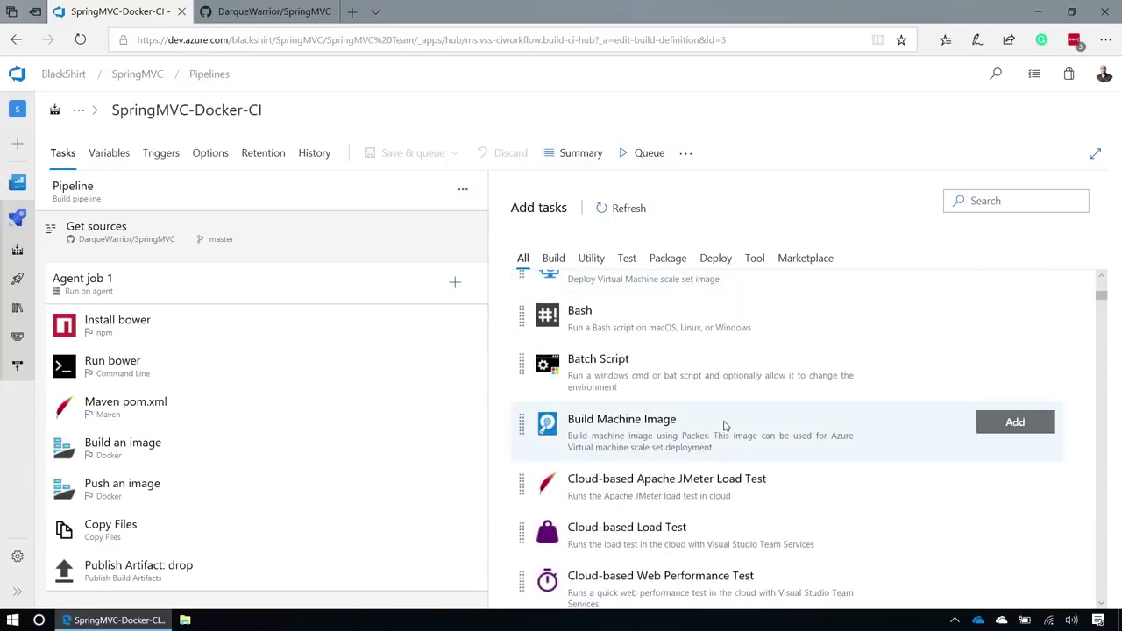
pyautogui.scroll(-2, 724, 427)
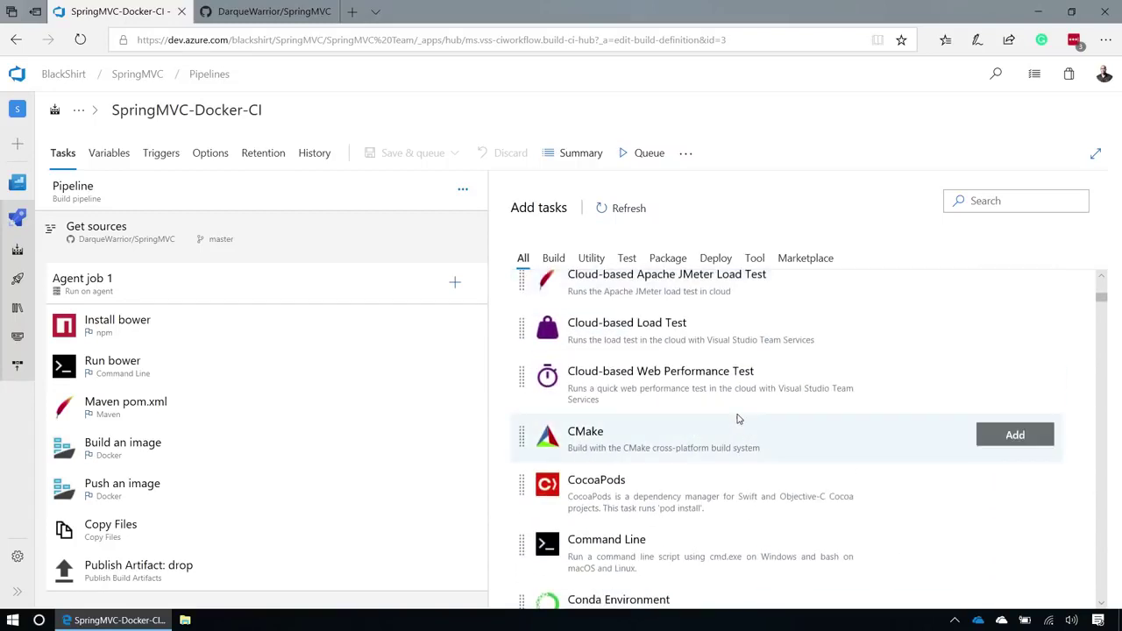
# - Browse the Marketplace extensions offered as additional build tasks
pyautogui.click(804, 263)
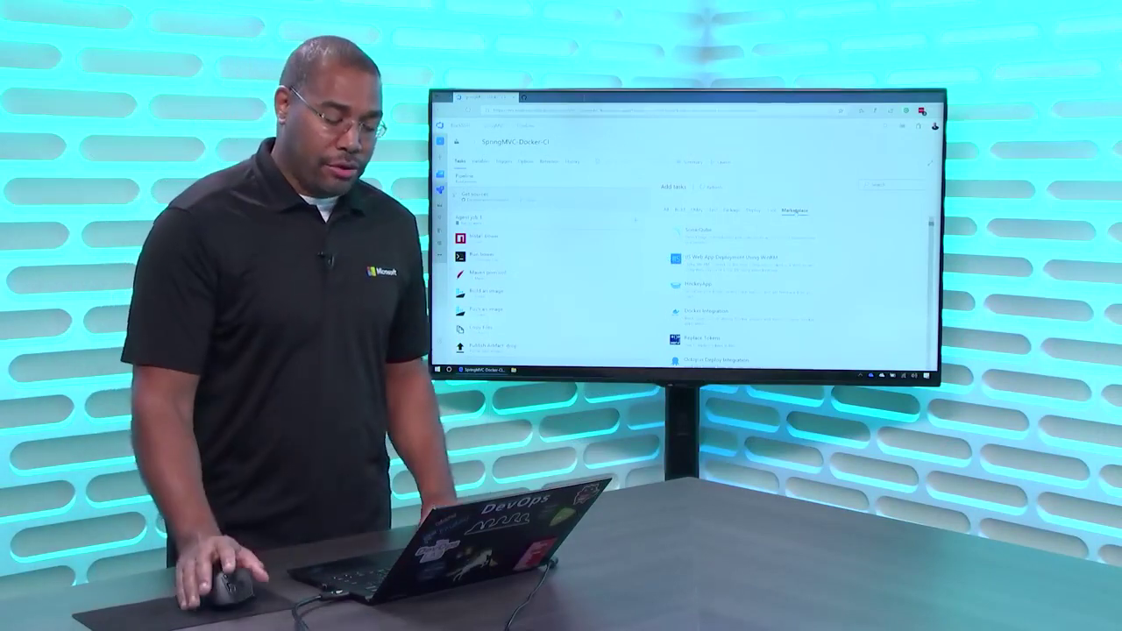
pyautogui.scroll(-1, 993, 395)
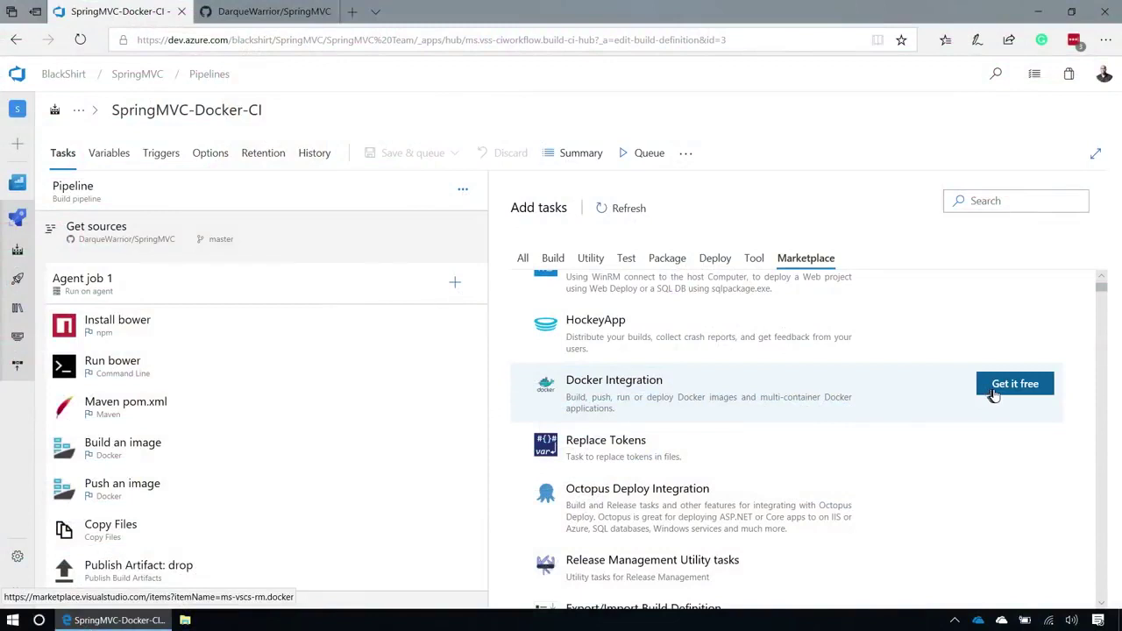
pyautogui.scroll(-1, 993, 395)
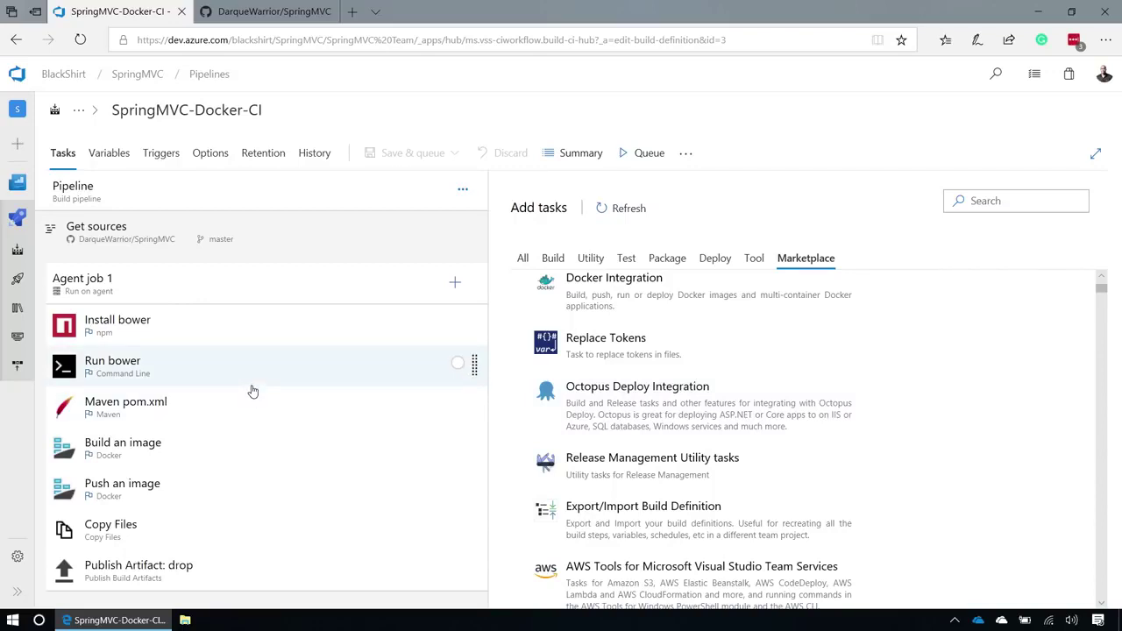
# - View the generated YAML for the whole of Agent job 1 and close it again
pyautogui.click(241, 297)
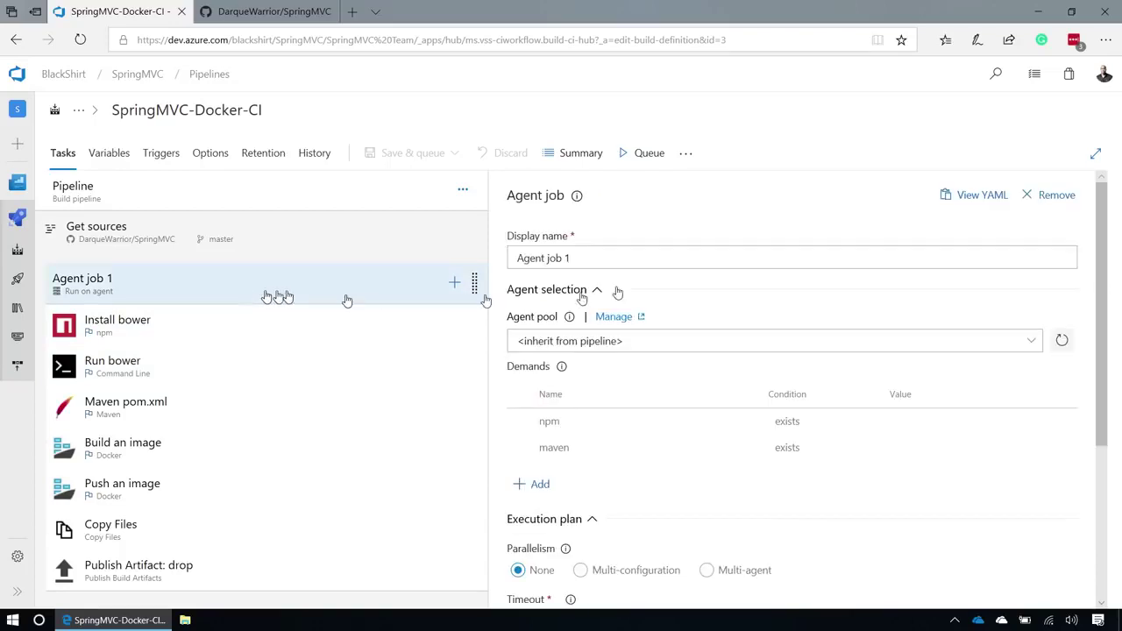
pyautogui.click(982, 194)
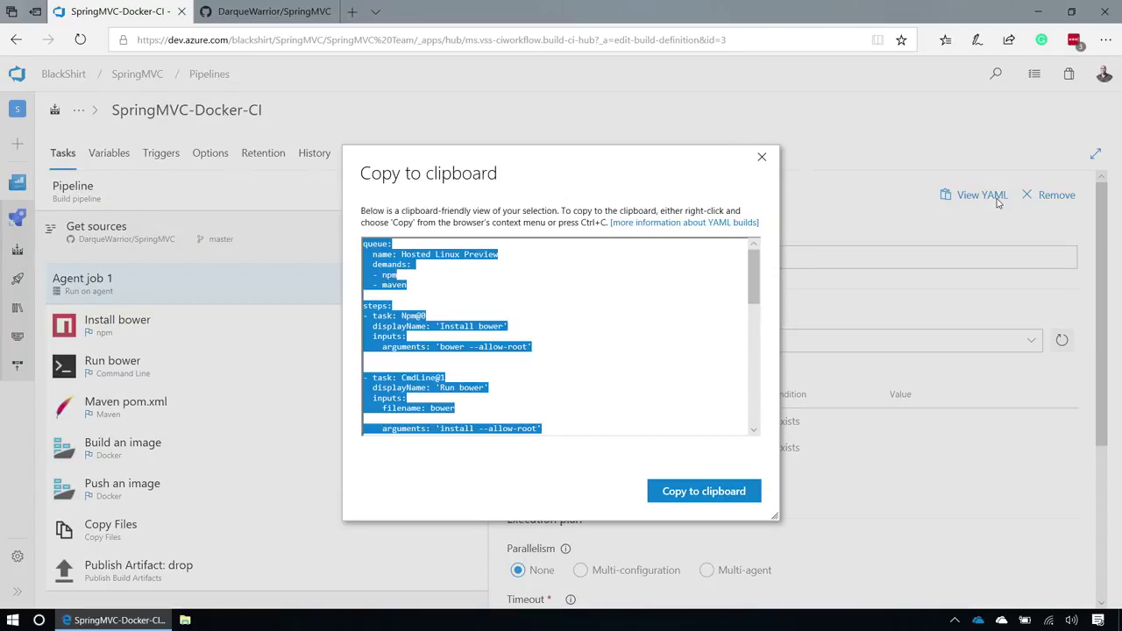
pyautogui.click(761, 157)
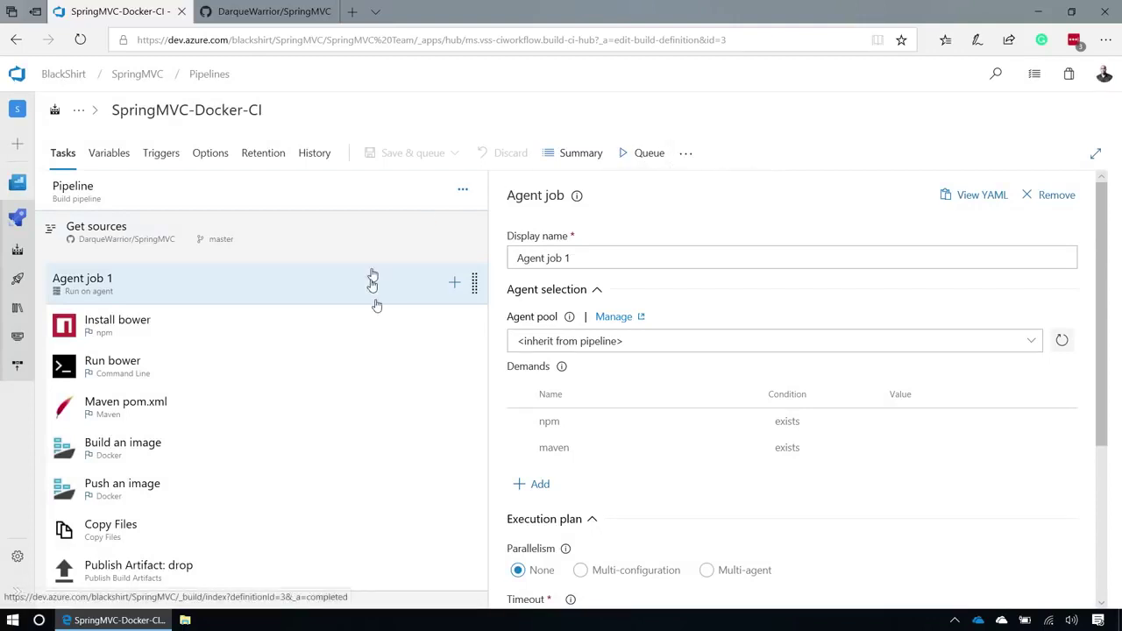
# - Inspect the Maven pom.xml task's goals and copy the task's generated YAML to the clipboard
pyautogui.click(228, 418)
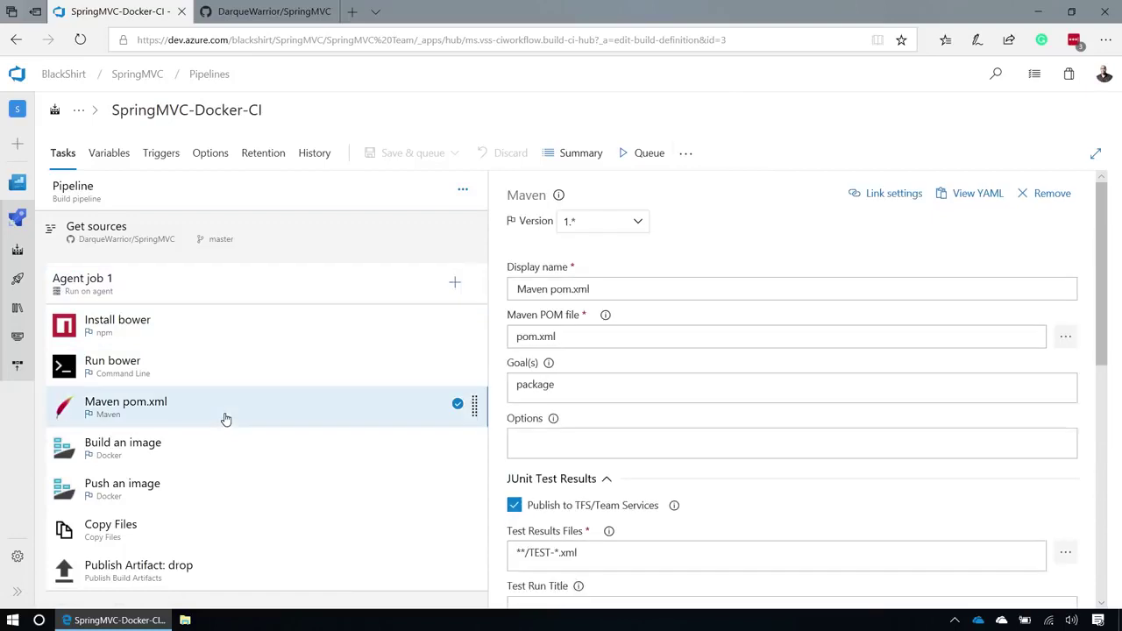
pyautogui.click(557, 384)
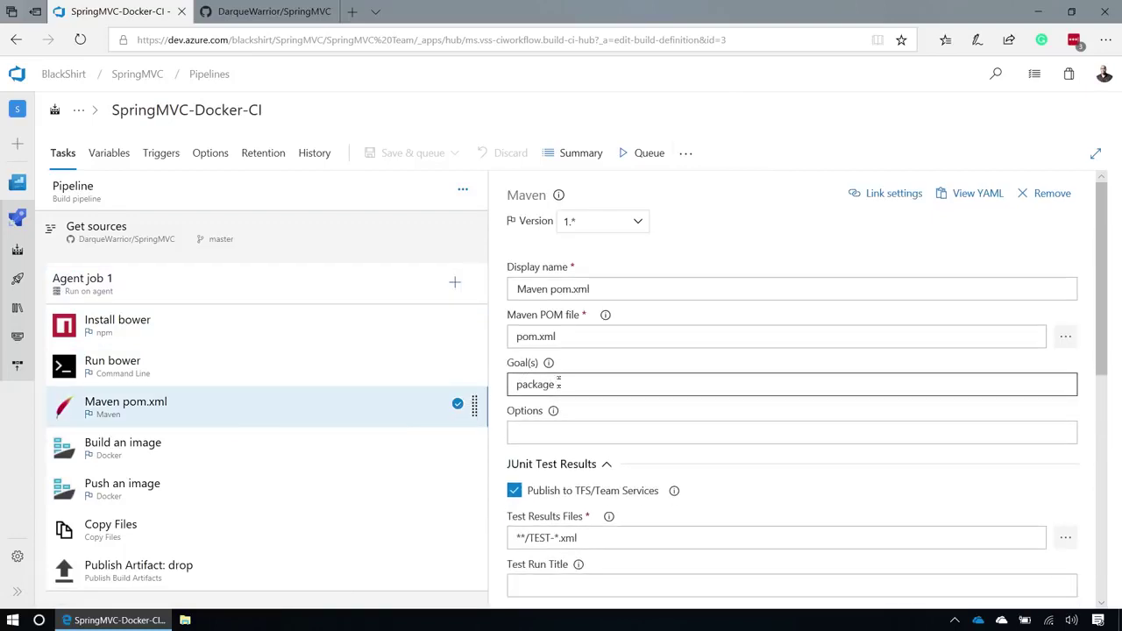
pyautogui.click(982, 193)
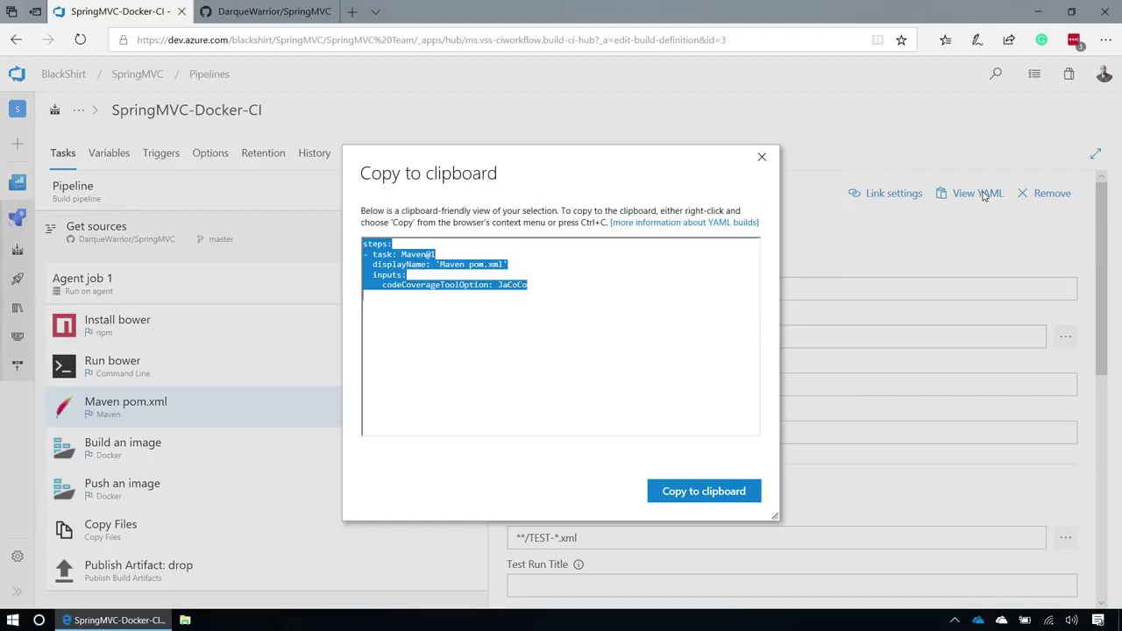
pyautogui.click(727, 492)
# - Switch to the SpringMVC repository on GitHub and open the .vsts-ci.yml file
pyautogui.click(272, 11)
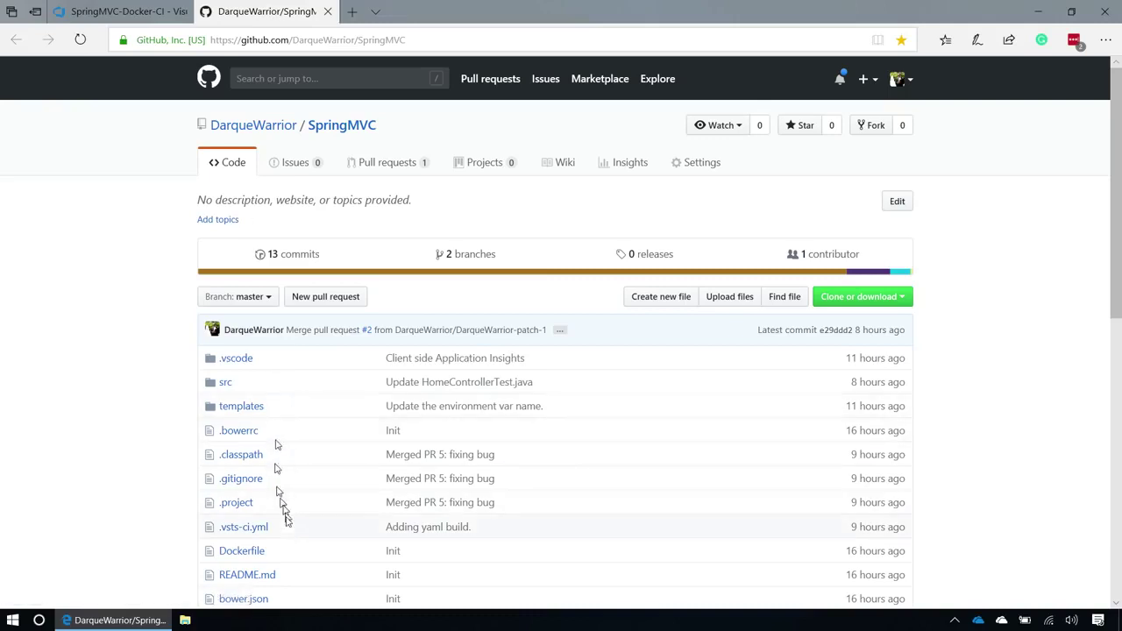
pyautogui.click(246, 531)
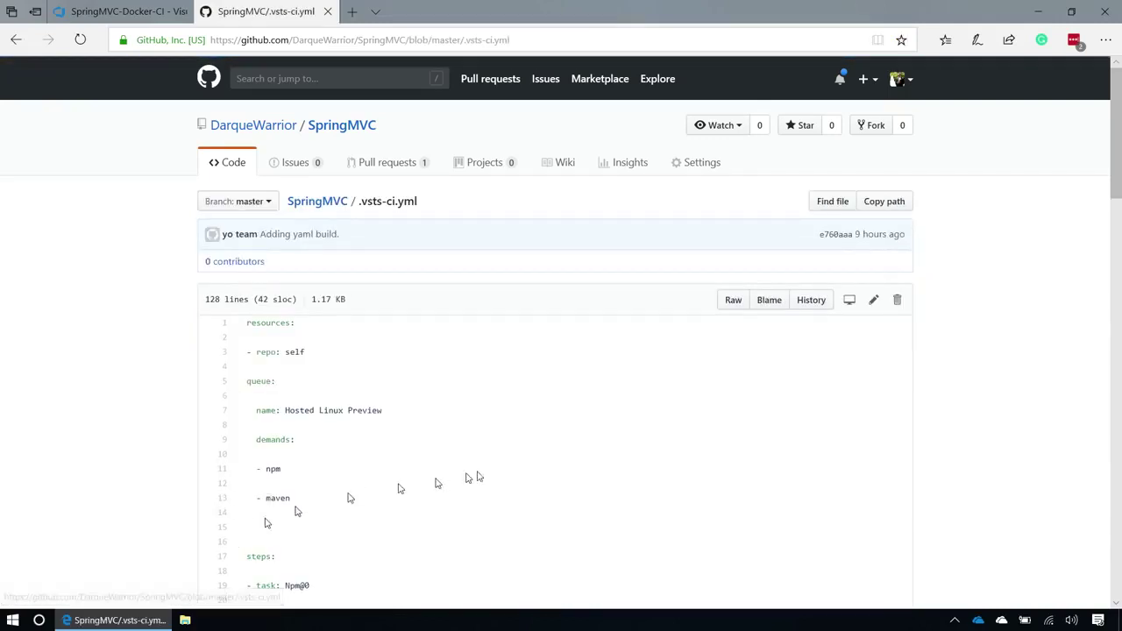
# - Edit .vsts-ci.yml and remove the blank lines before and after the inputs line of the Install bower task
pyautogui.click(872, 300)
pyautogui.scroll(-3, 646, 357)
pyautogui.scroll(2, 646, 359)
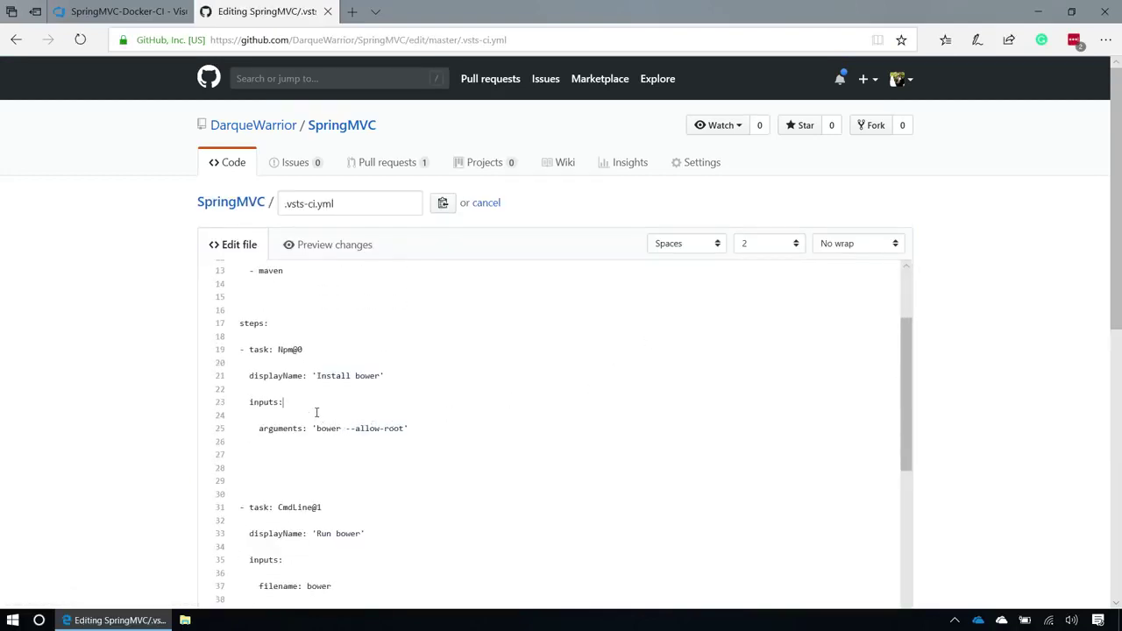
pyautogui.press('Delete')
pyautogui.click(380, 375)
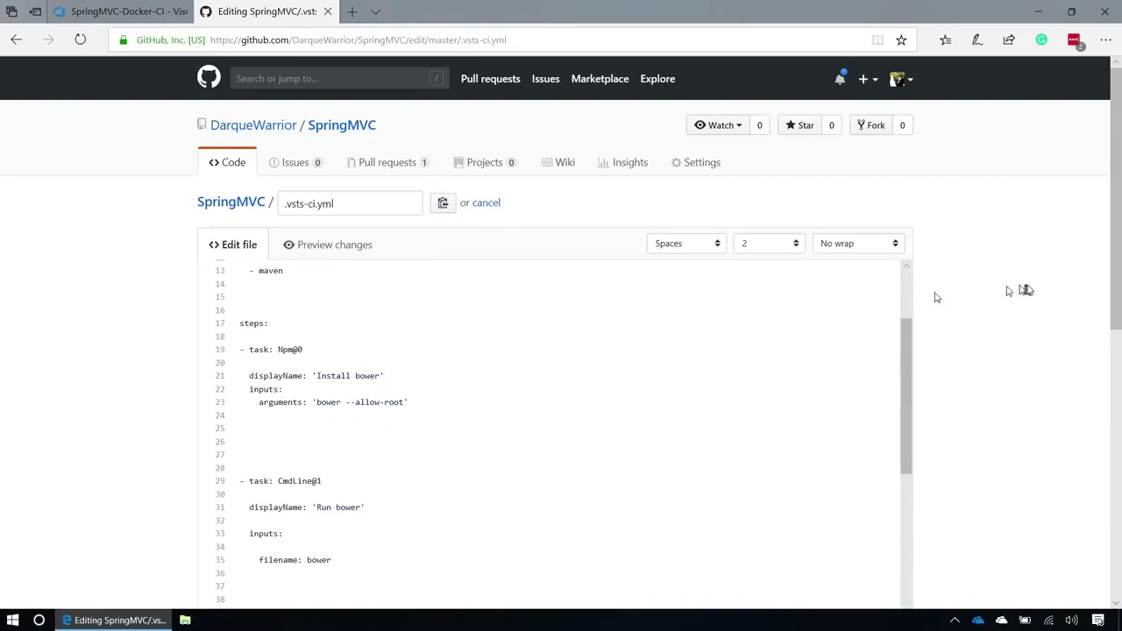
# - Propose the .vsts-ci.yml change on a new branch and create the pull request into master
pyautogui.scroll(-10, 1017, 316)
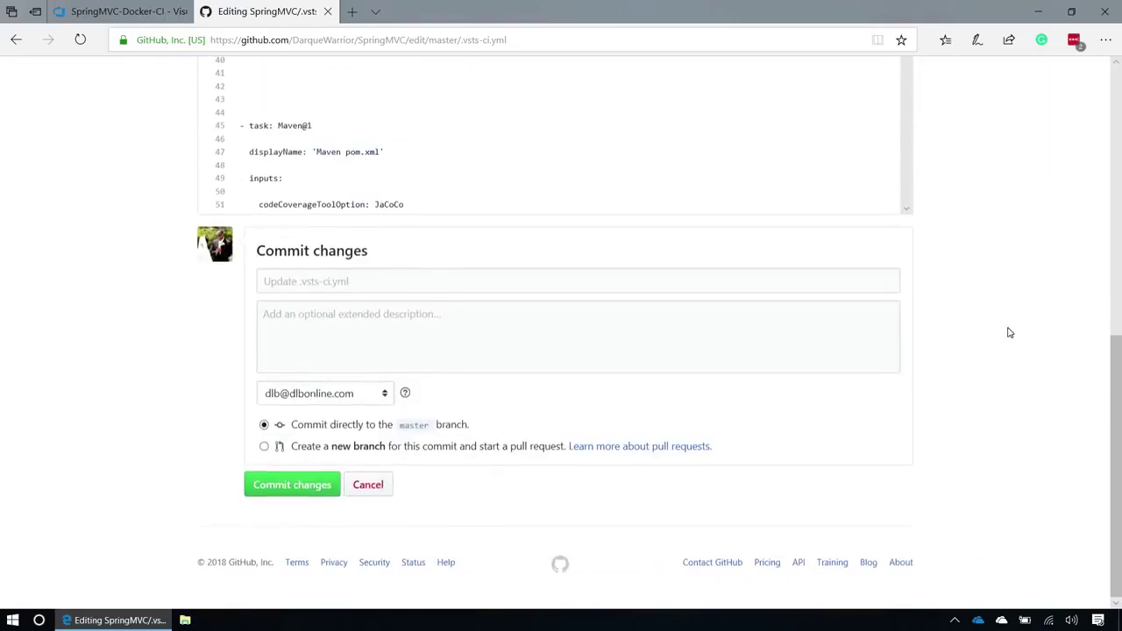
pyautogui.click(263, 451)
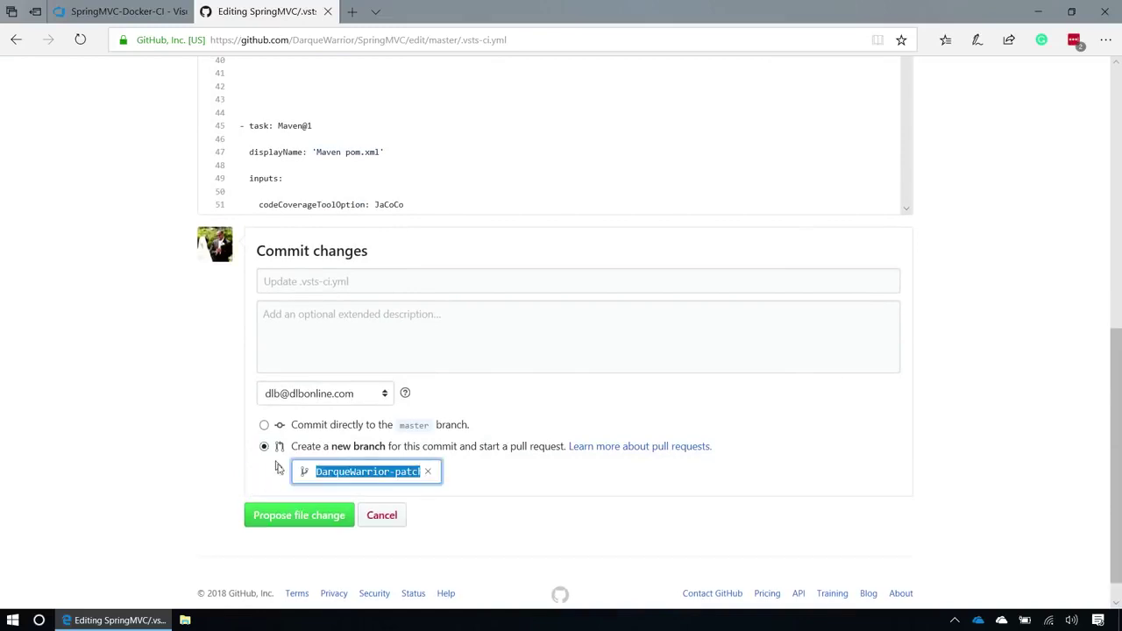
pyautogui.click(290, 519)
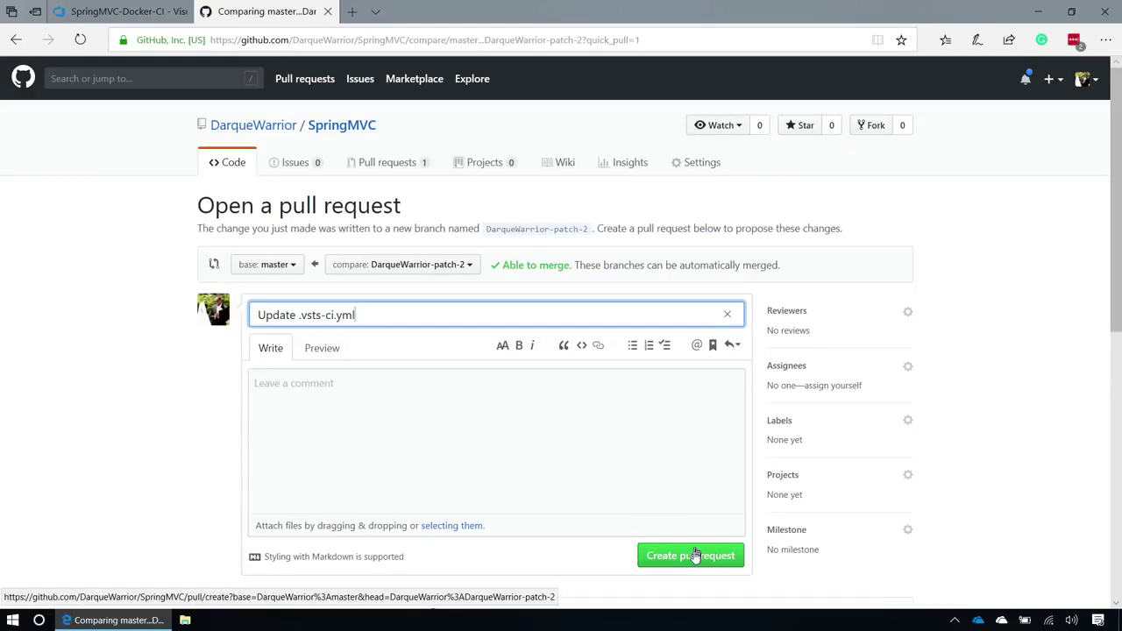
pyautogui.click(697, 556)
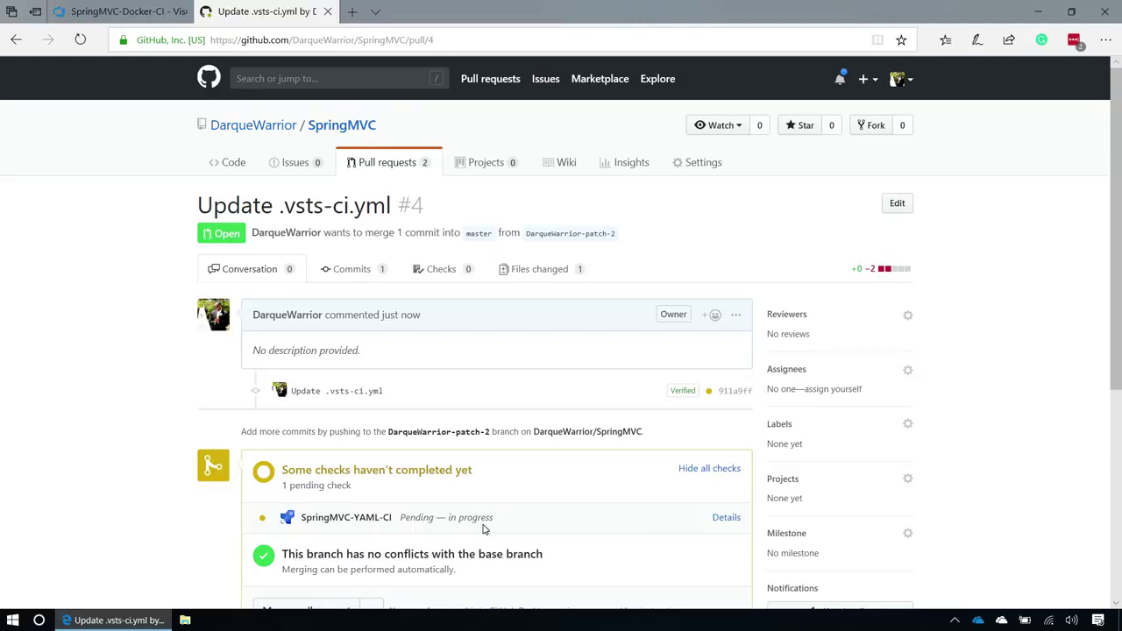
# - View the build behind the pull request's SpringMVC-YAML-CI check and open that pipeline's build history
pyautogui.click(726, 518)
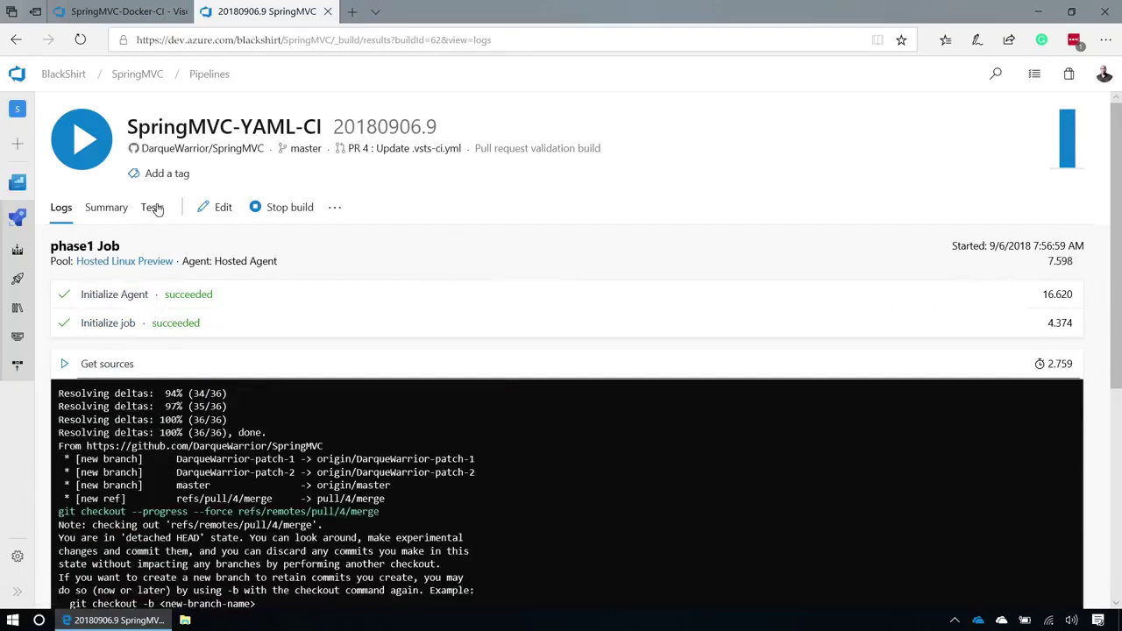
pyautogui.click(289, 125)
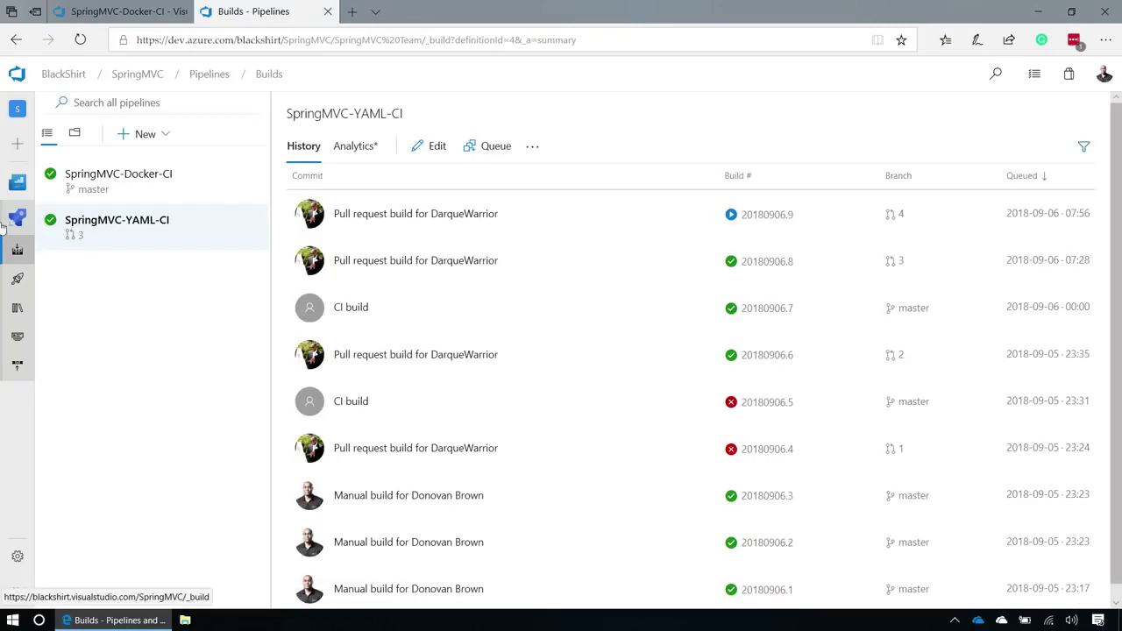
# - Open the detailed test failures analytics for the SpringMVC-Docker-CI pipeline
pyautogui.click(141, 174)
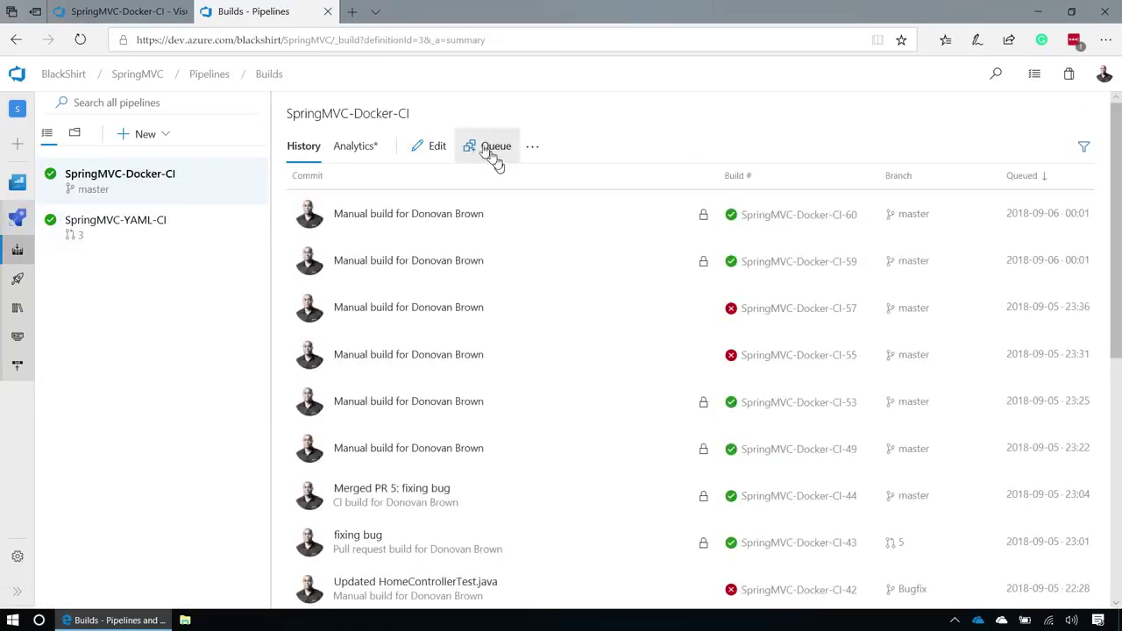
pyautogui.click(355, 147)
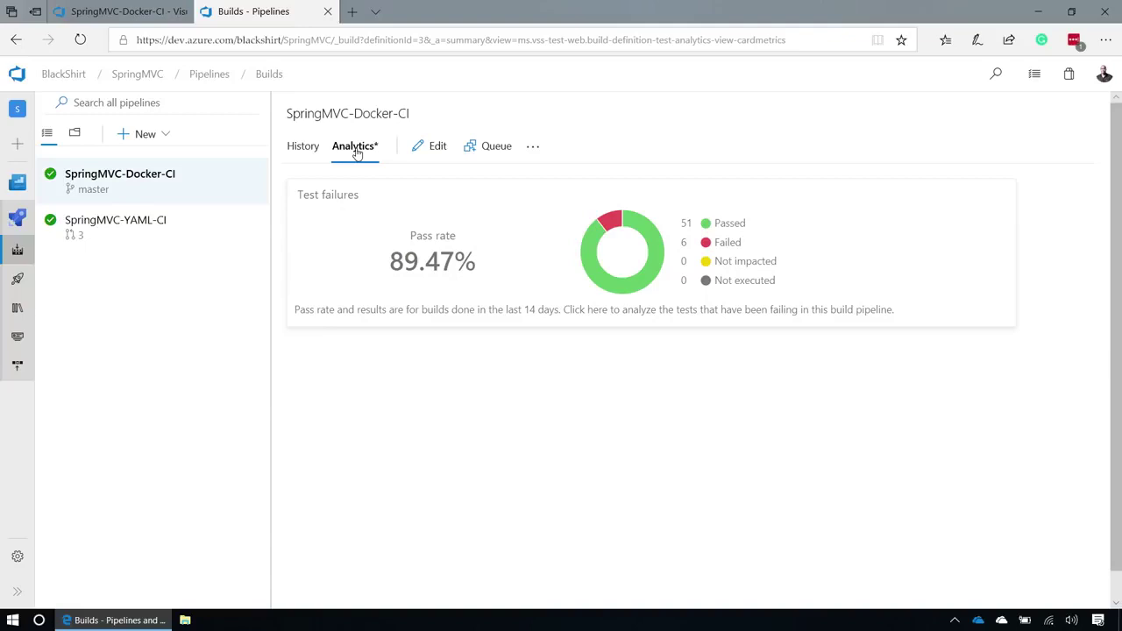
pyautogui.click(461, 226)
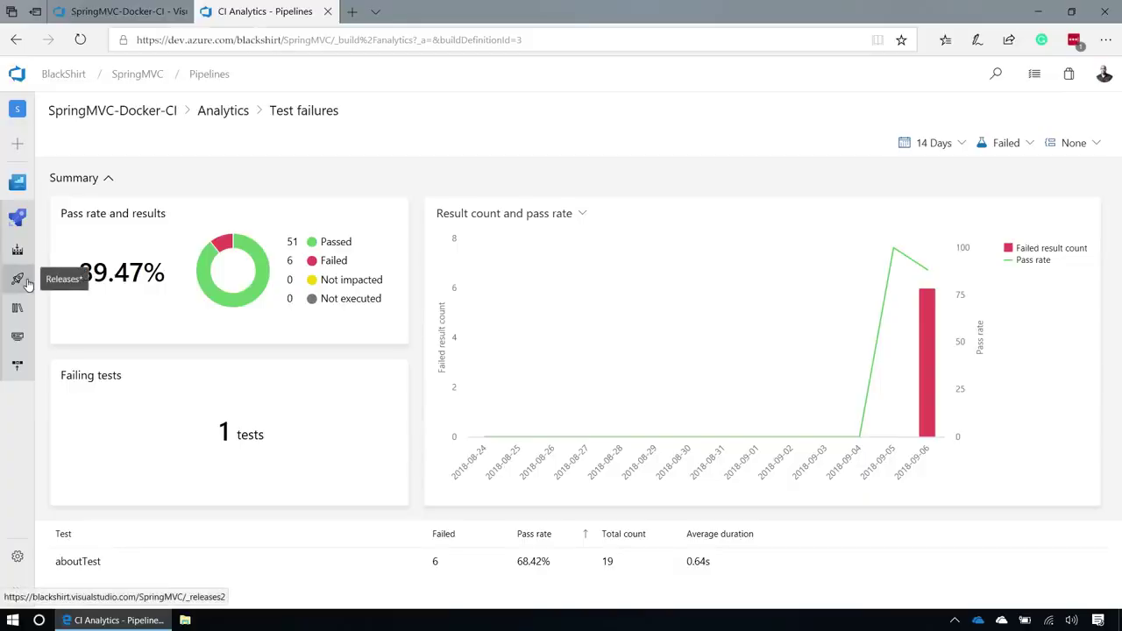
# - Open Release-15 of the SpringMVC-Docker-CD release pipeline and view its Dev stage logs
pyautogui.click(17, 279)
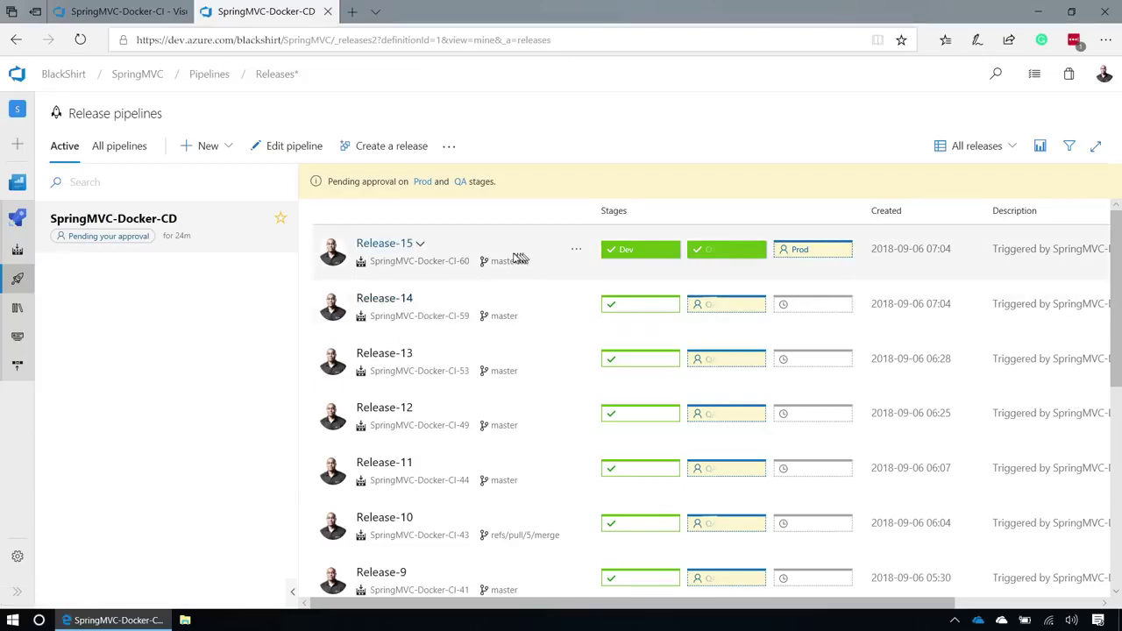
pyautogui.click(394, 245)
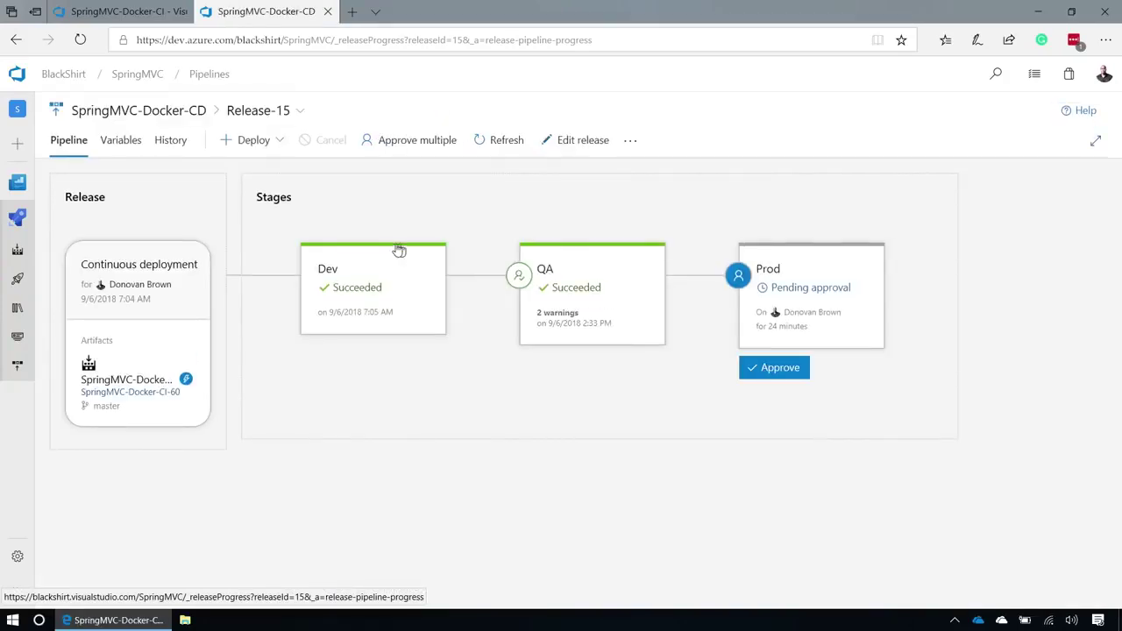
pyautogui.click(364, 290)
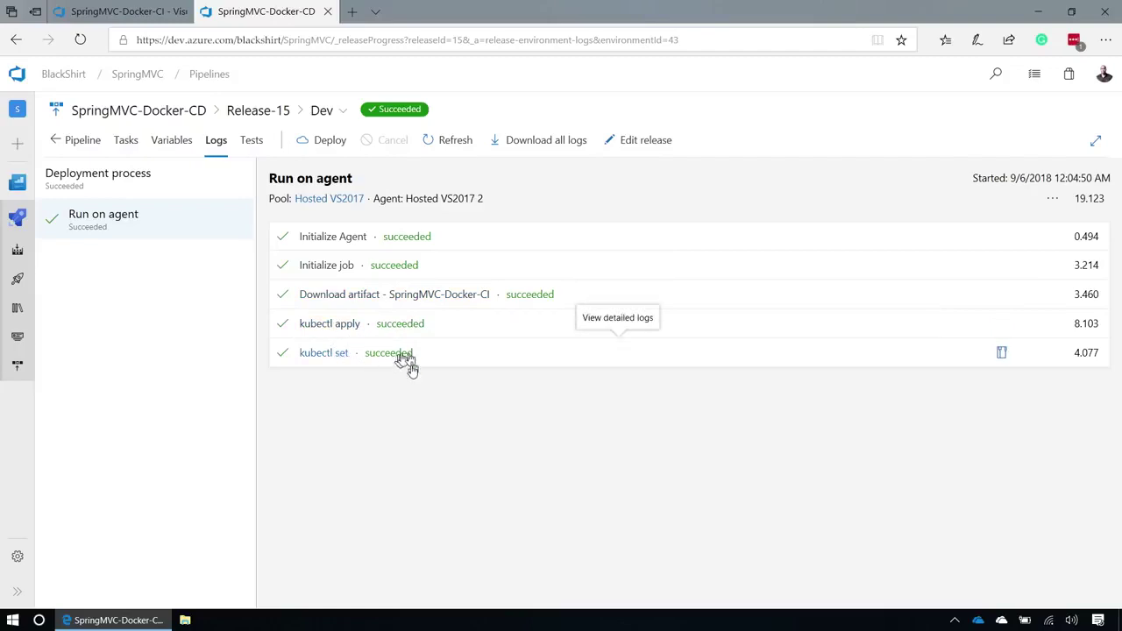
# - Open the release for editing and inspect the Dev stage's kubectl apply task, including its cluster, configuration file and Secrets settings
pyautogui.click(645, 140)
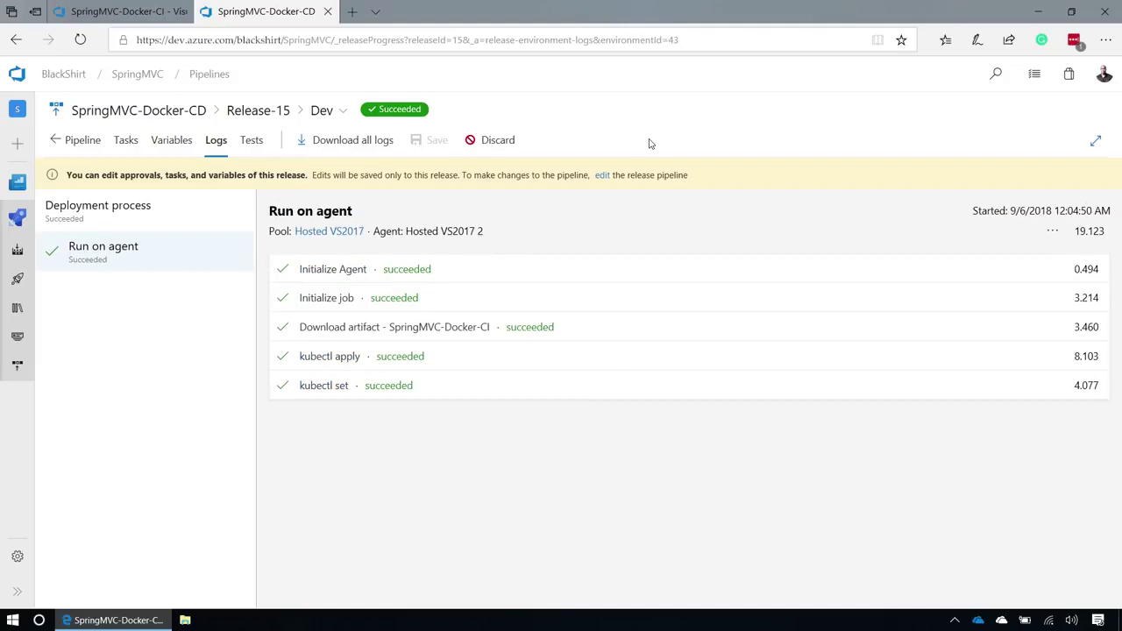
pyautogui.click(126, 142)
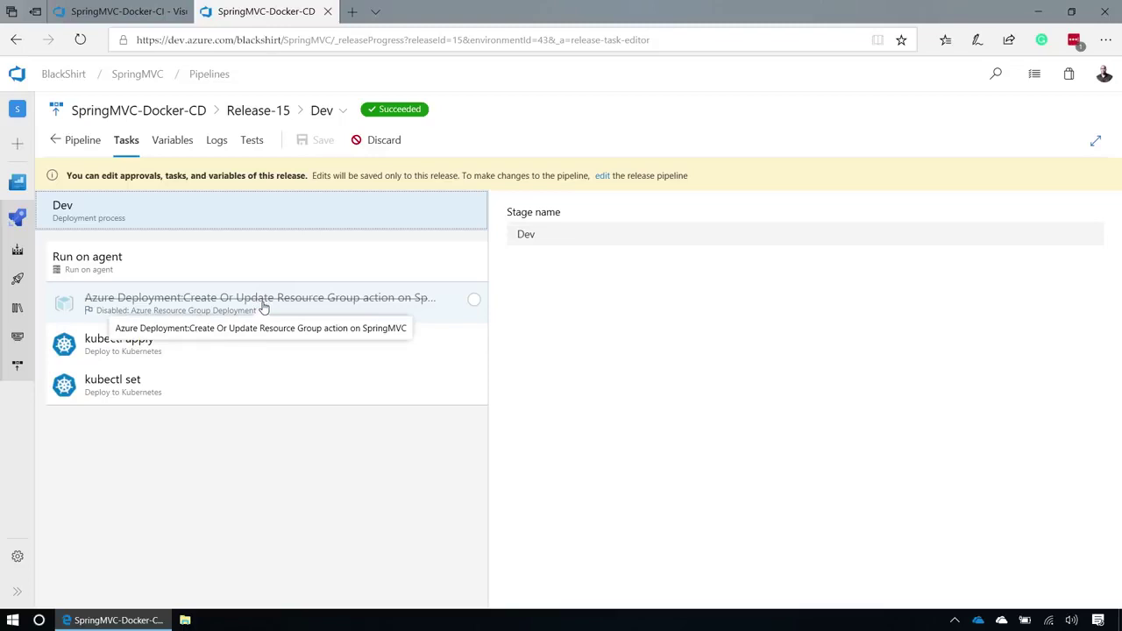
pyautogui.click(248, 360)
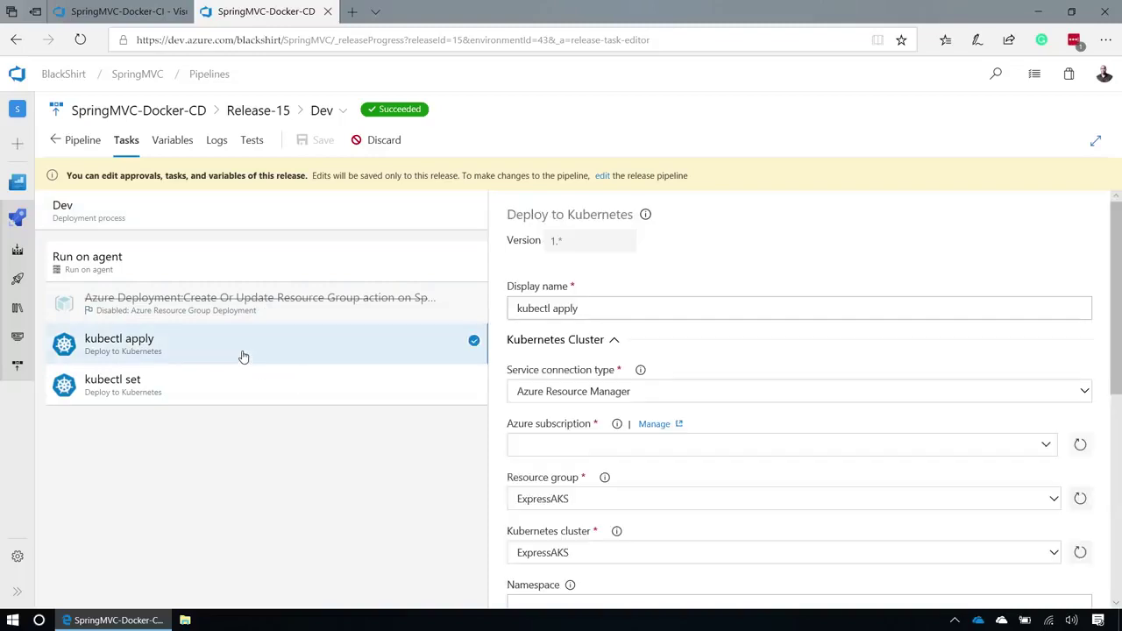
pyautogui.scroll(-3, 850, 348)
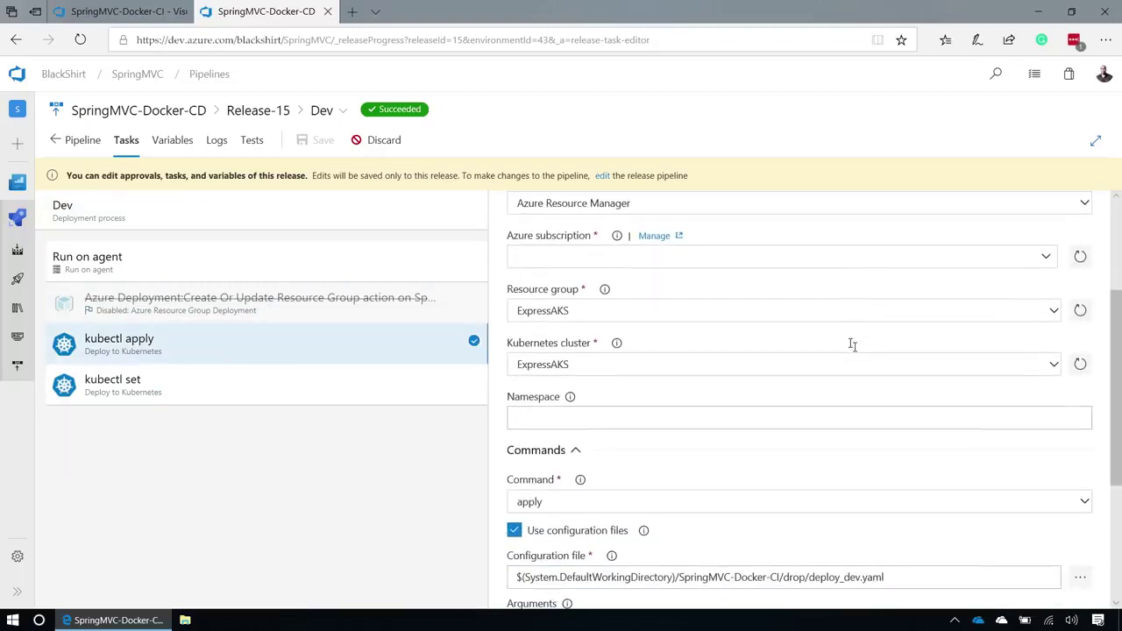
pyautogui.scroll(-3, 850, 347)
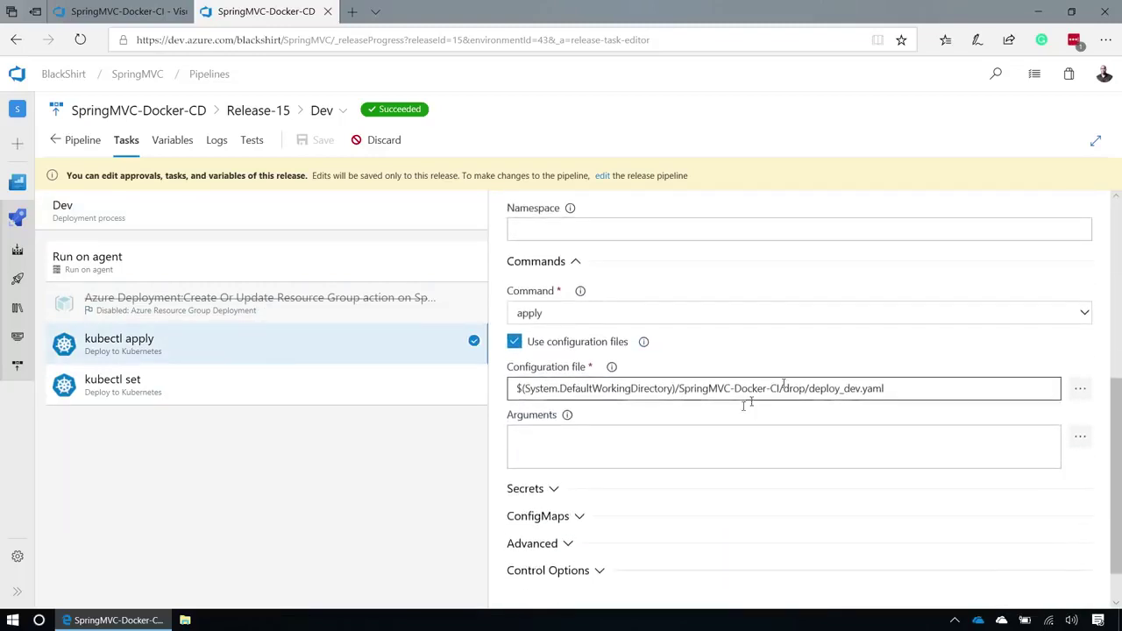
pyautogui.click(560, 496)
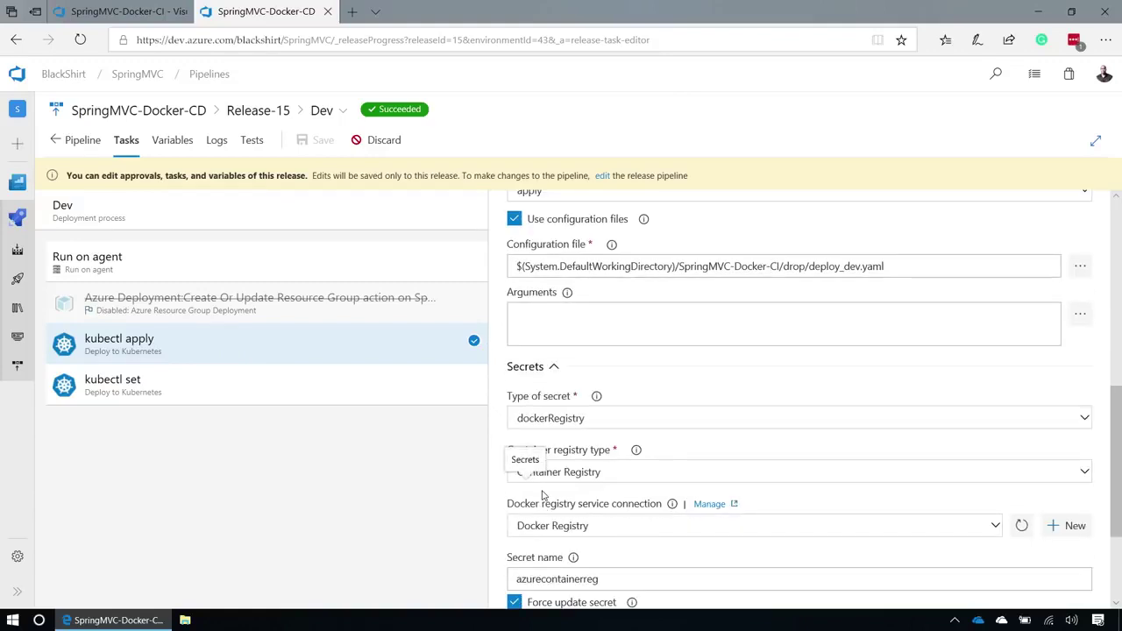
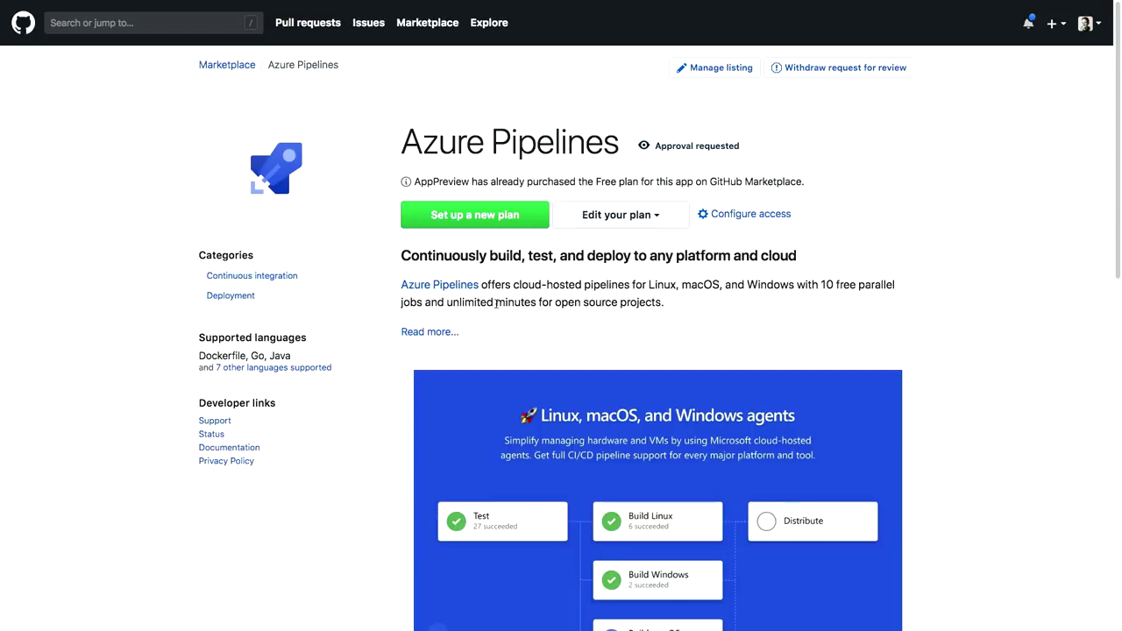
# - Compare the Free and Add parallel jobs plans in the Azure Pipelines Marketplace listing and choose to install the Free plan
pyautogui.scroll(-10, 776, 287)
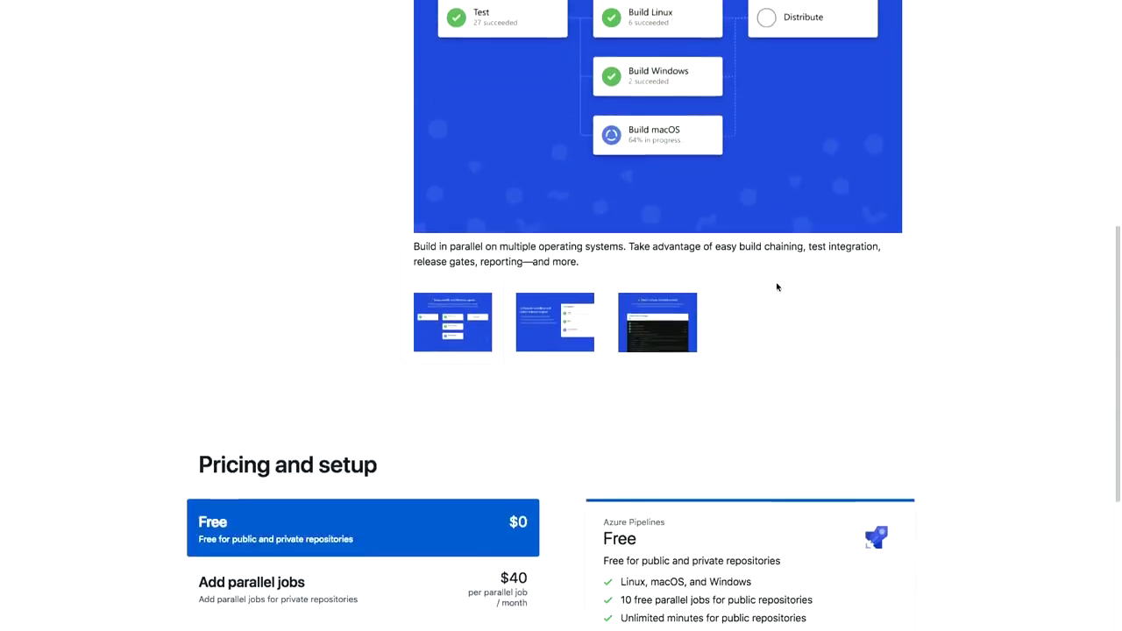
pyautogui.scroll(-2, 776, 287)
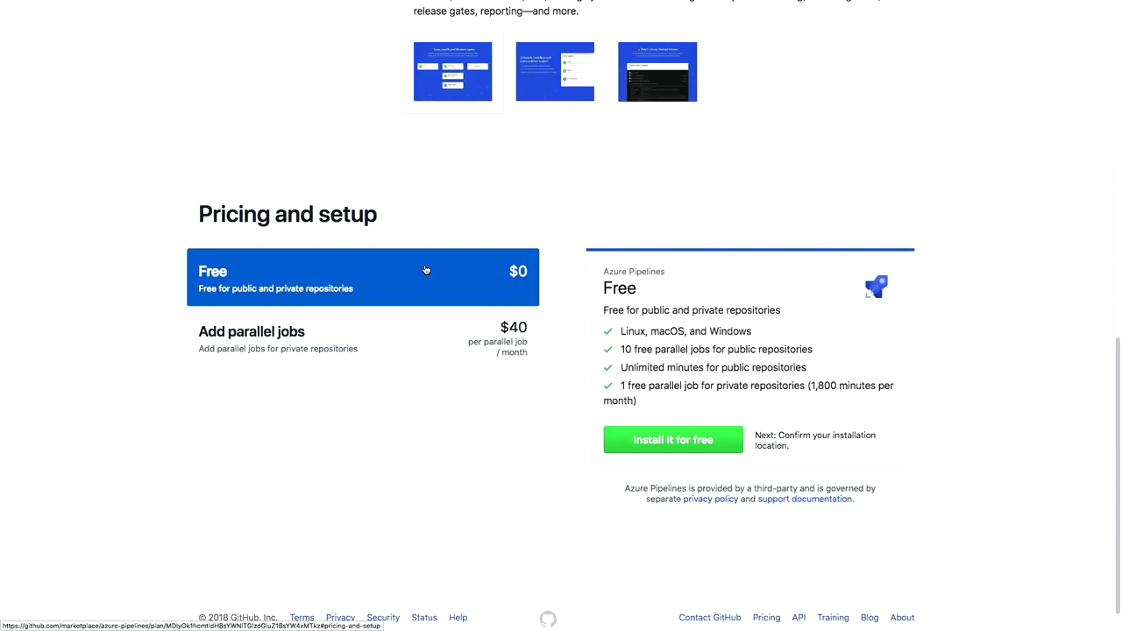
pyautogui.click(381, 337)
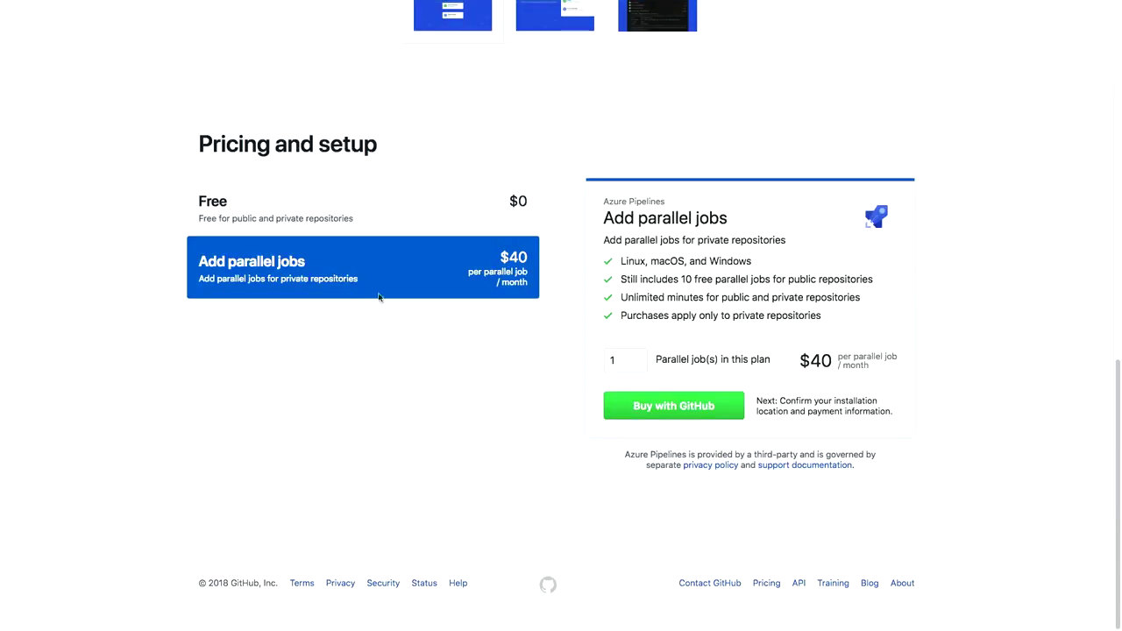
pyautogui.click(371, 225)
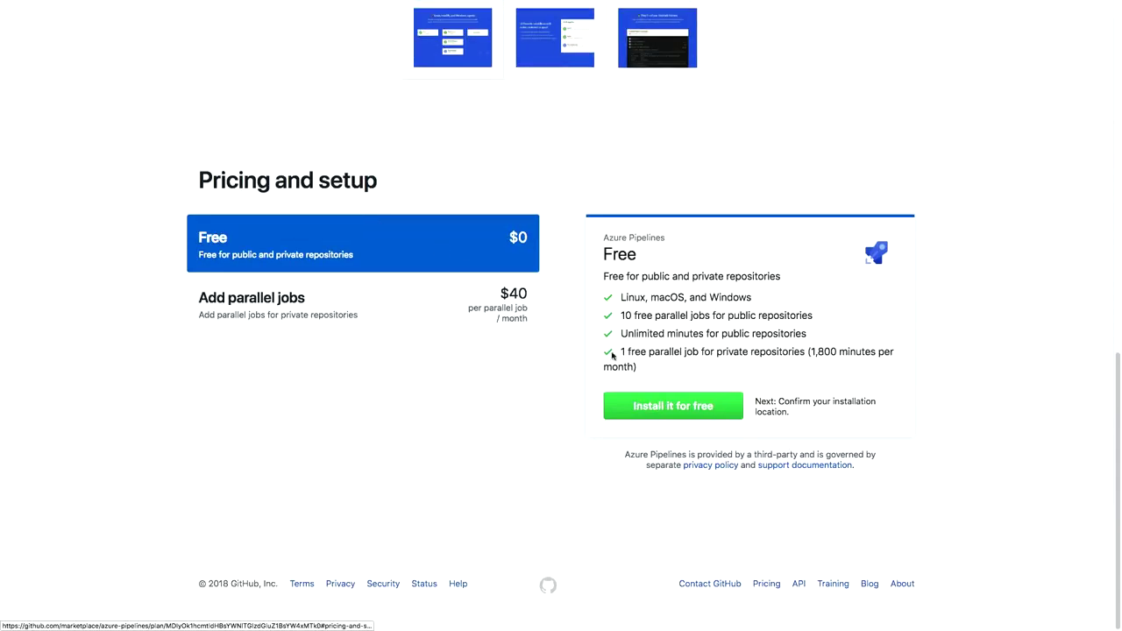
pyautogui.click(663, 400)
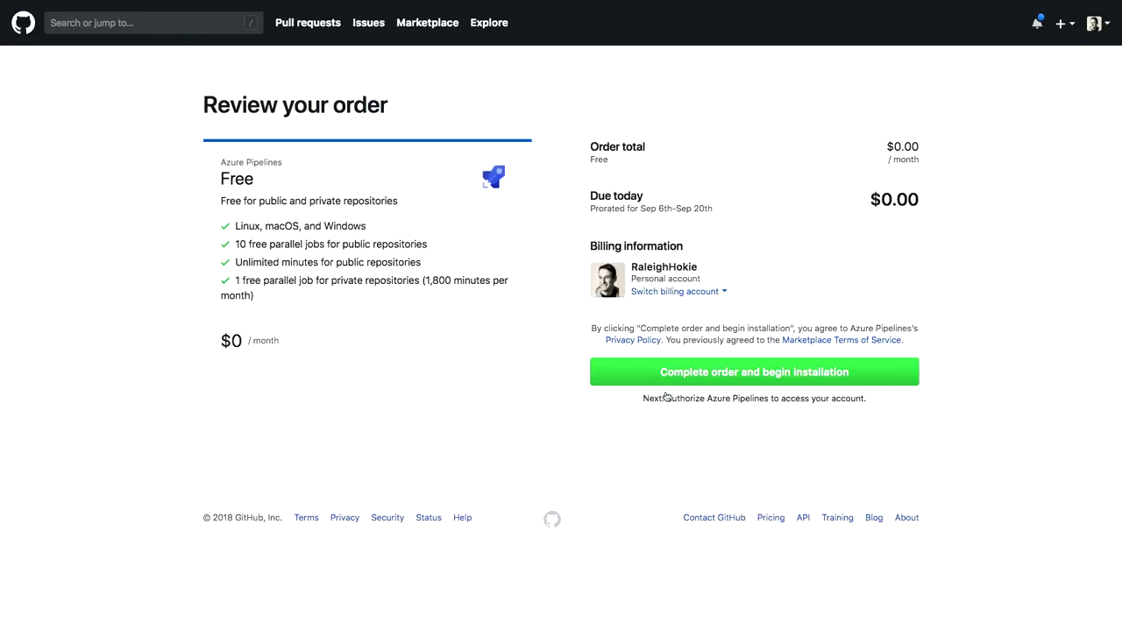
# - Switch the order's billing account to the RaleighLabs organization and complete the order to begin installation
pyautogui.click(717, 292)
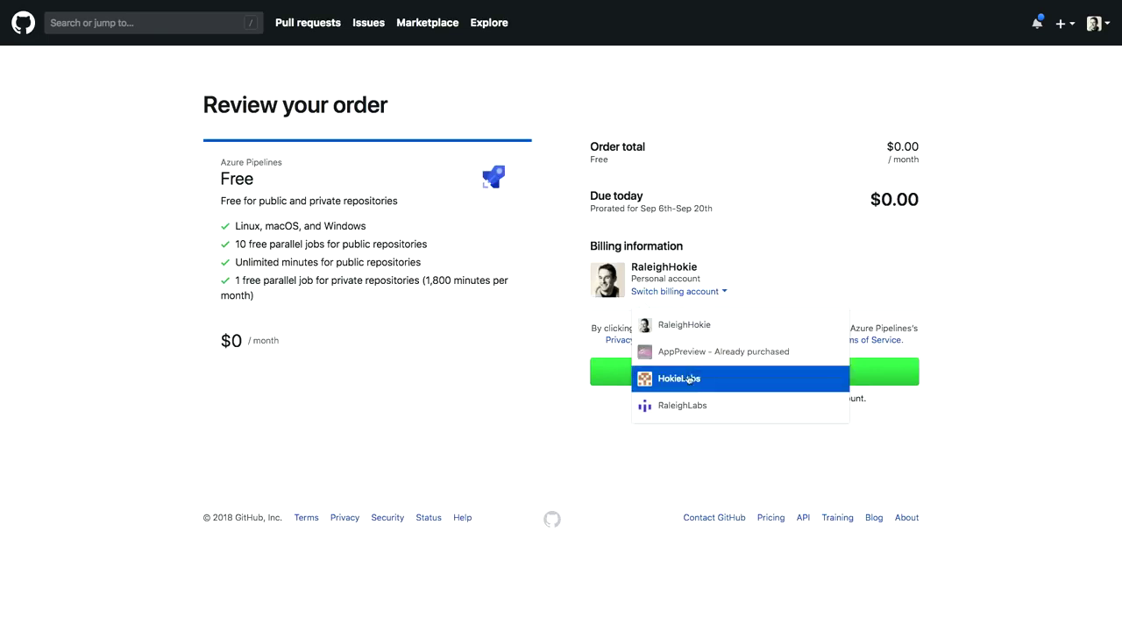
pyautogui.click(683, 406)
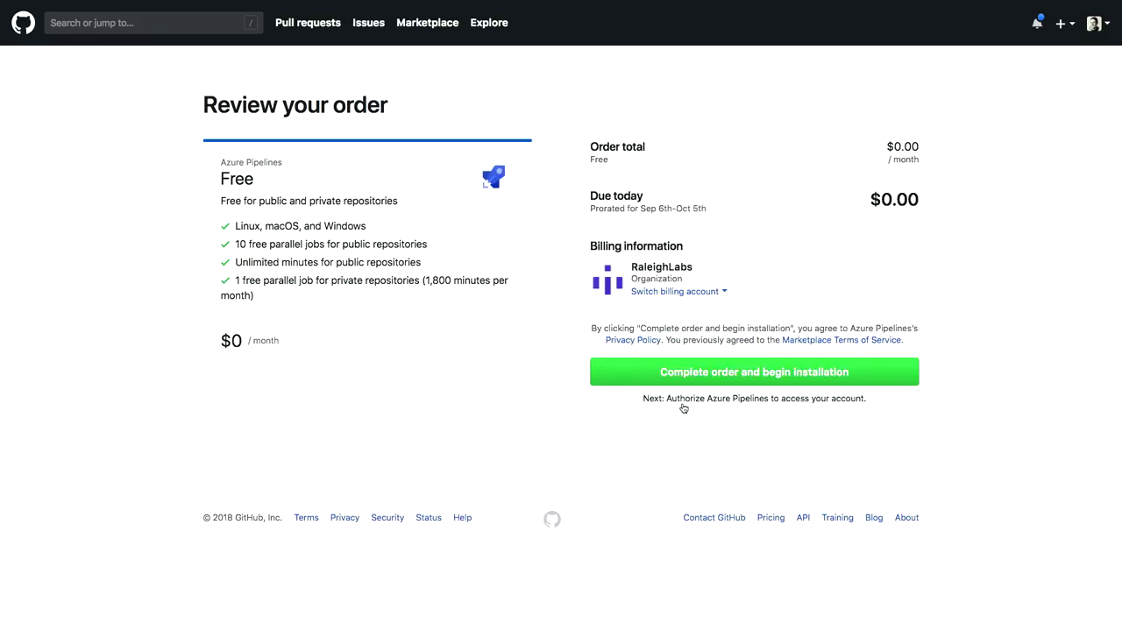
pyautogui.click(752, 378)
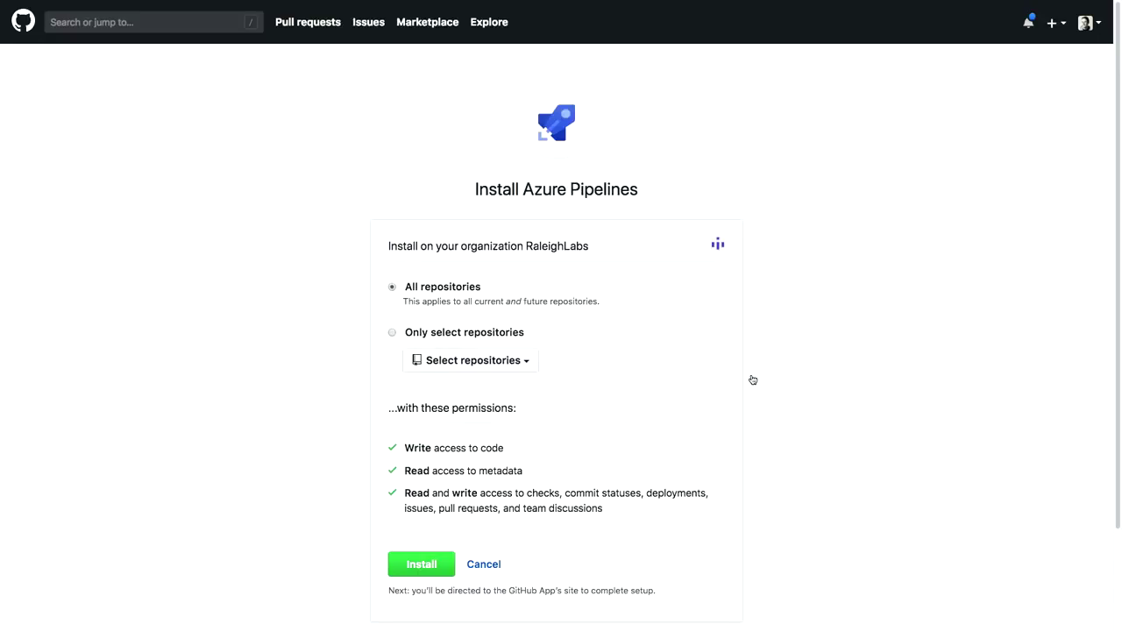
# - Install Azure Pipelines for all RaleighLabs repositories and accept the proposed Azure DevOps organization and project hosted in North Central US
pyautogui.scroll(-1, 752, 380)
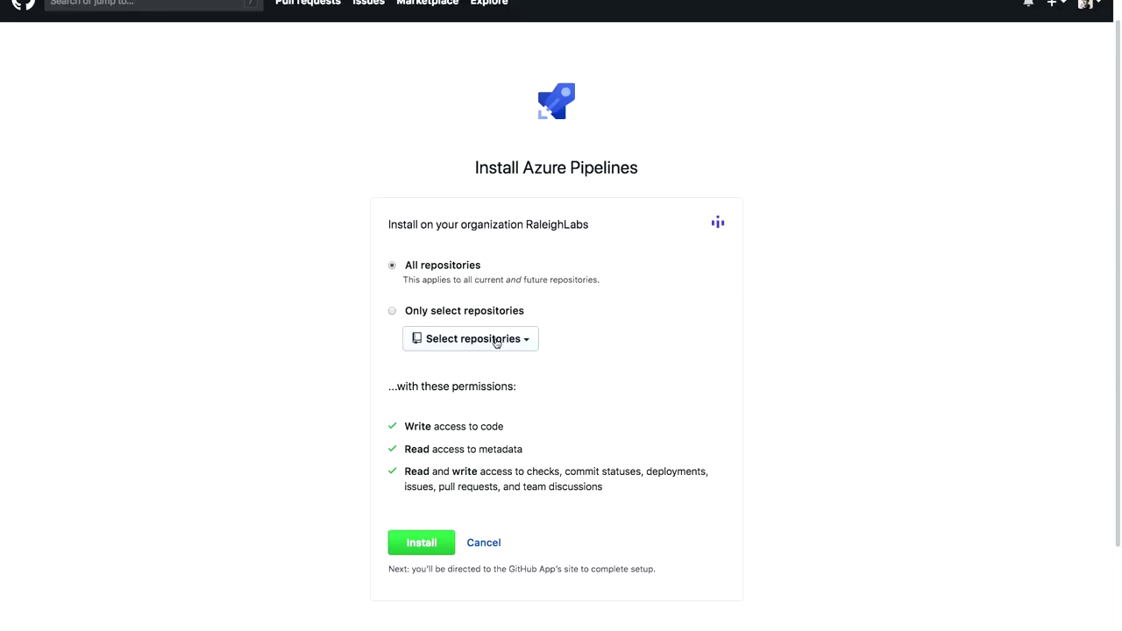
pyautogui.click(416, 543)
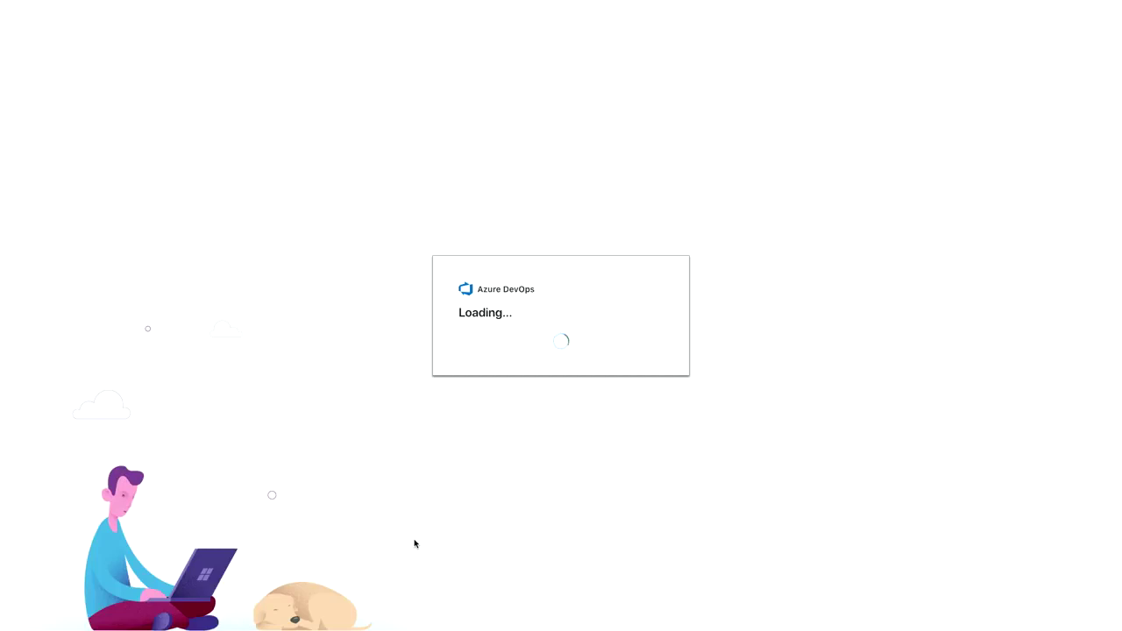
pyautogui.click(532, 298)
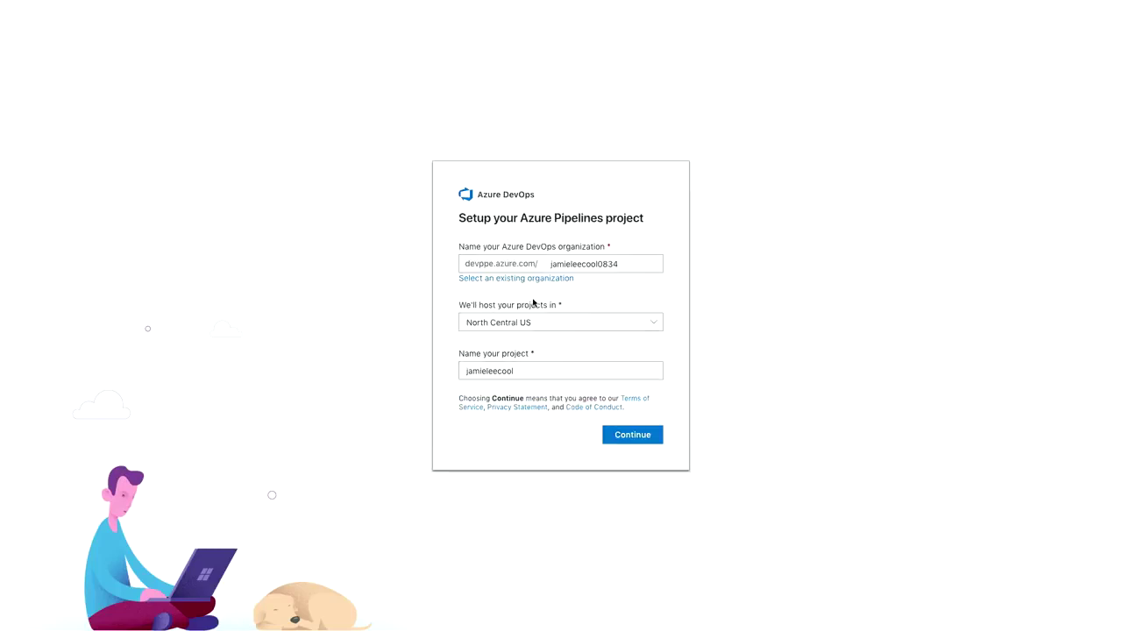
pyautogui.click(627, 445)
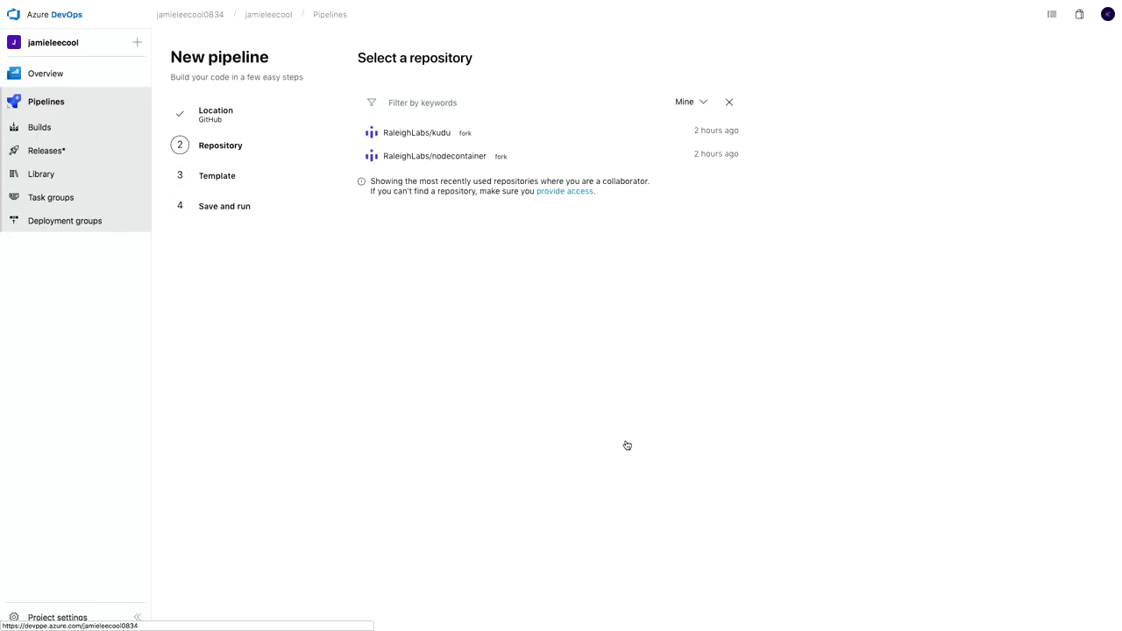
# - Select the RaleighLabs/nodecontainer repository for the new pipeline and base it on the Docker image template
pyautogui.click(433, 158)
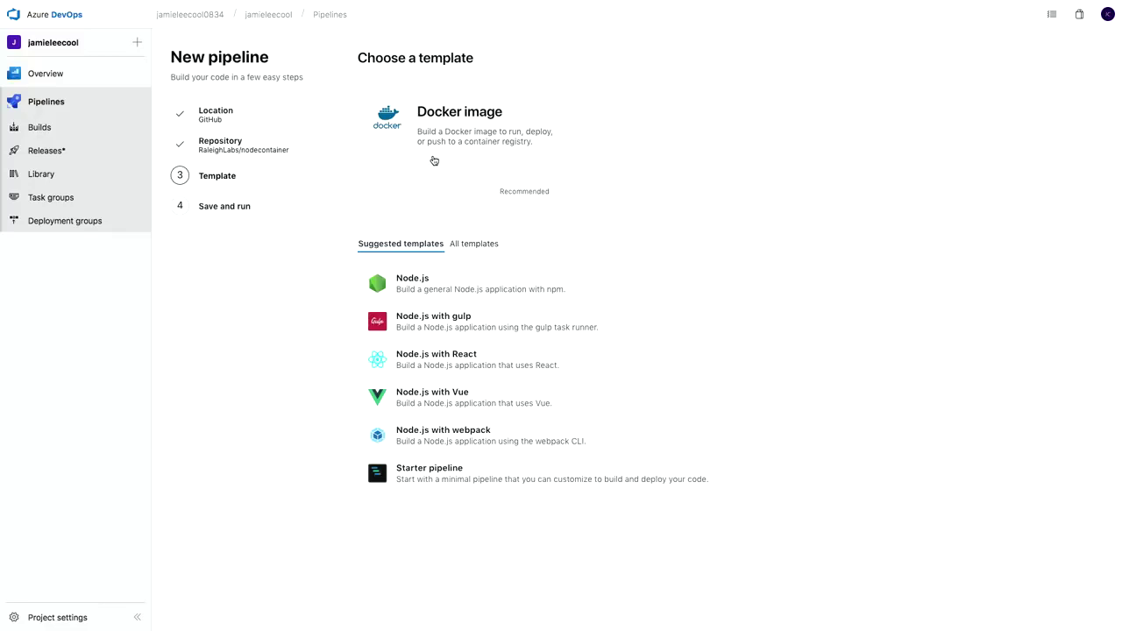
pyautogui.click(433, 158)
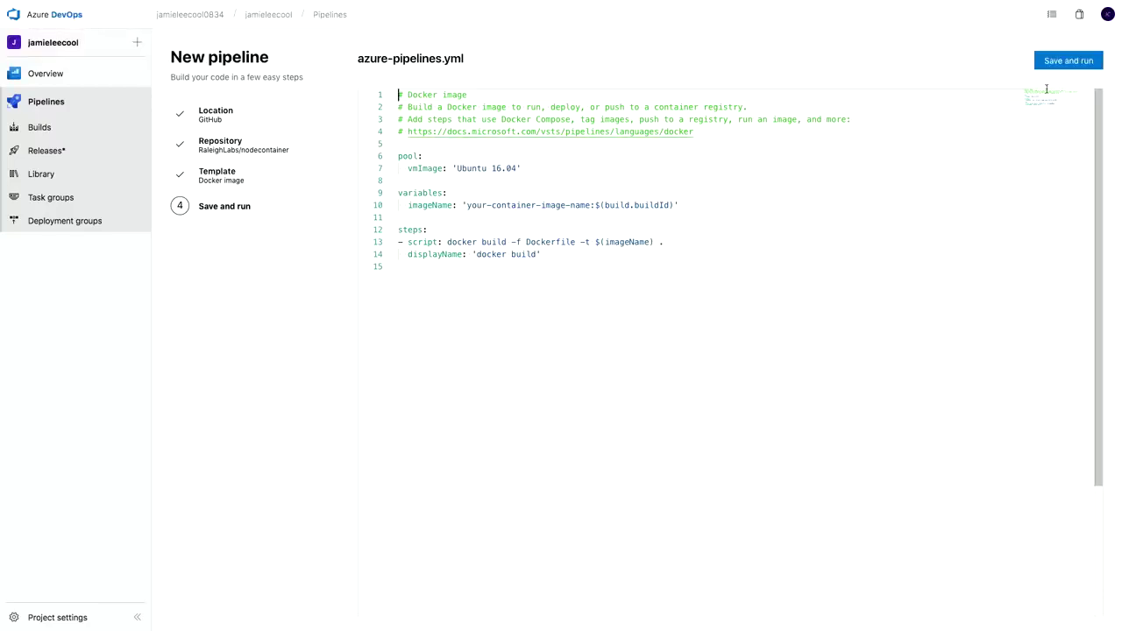
# - Save and run the pipeline, committing azure-pipelines.yml to a new azure-pipelines branch and starting a pull request
pyautogui.click(1067, 60)
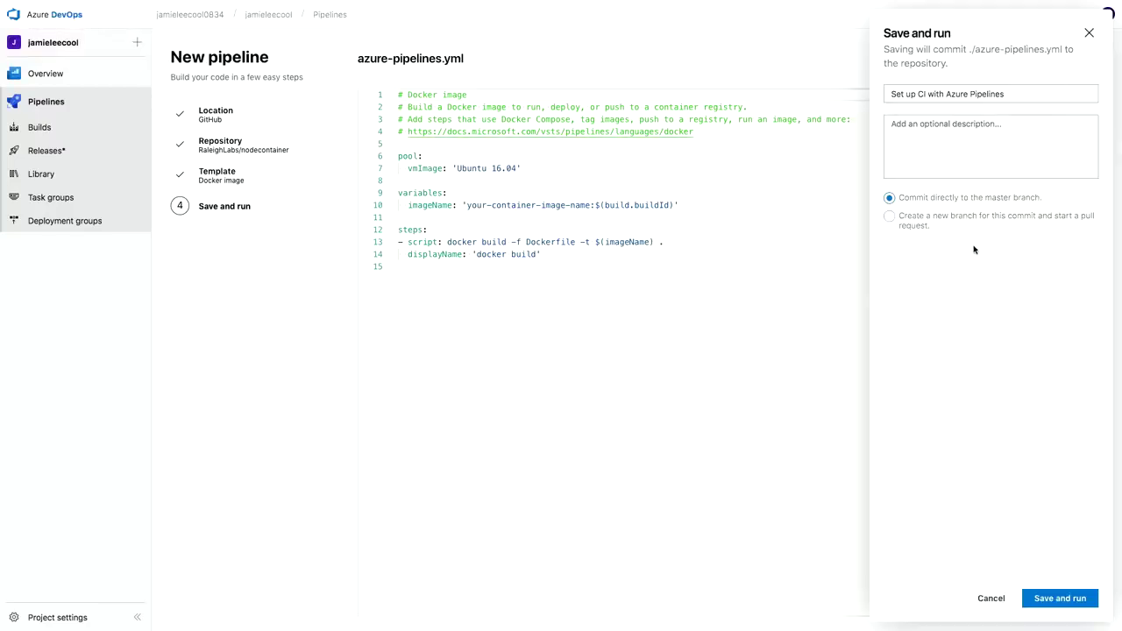
pyautogui.click(948, 218)
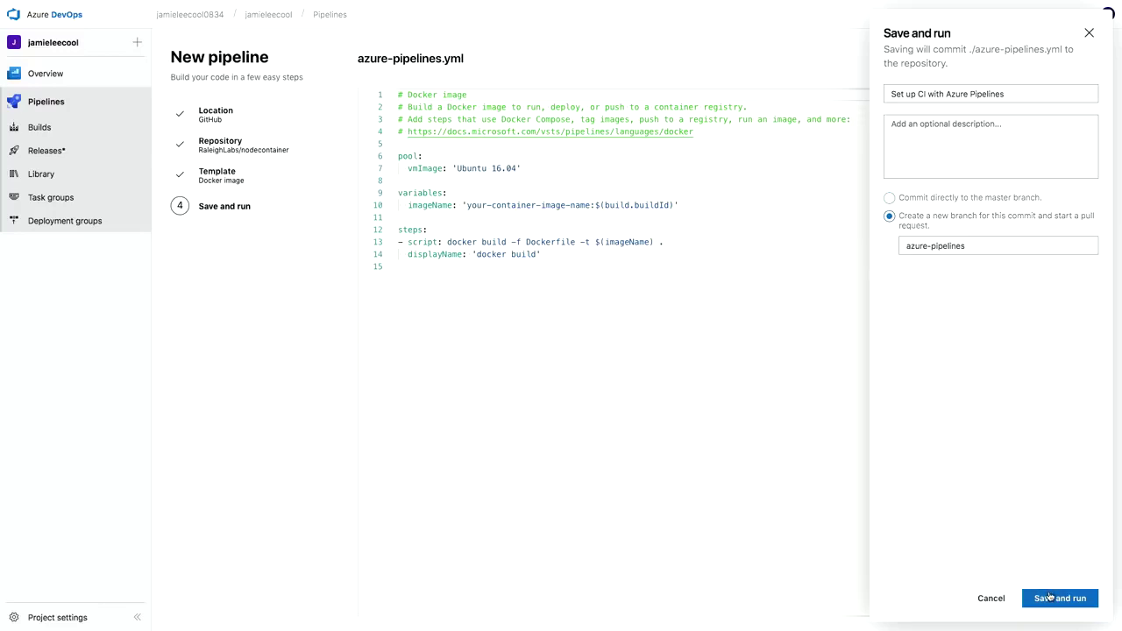
pyautogui.click(1051, 597)
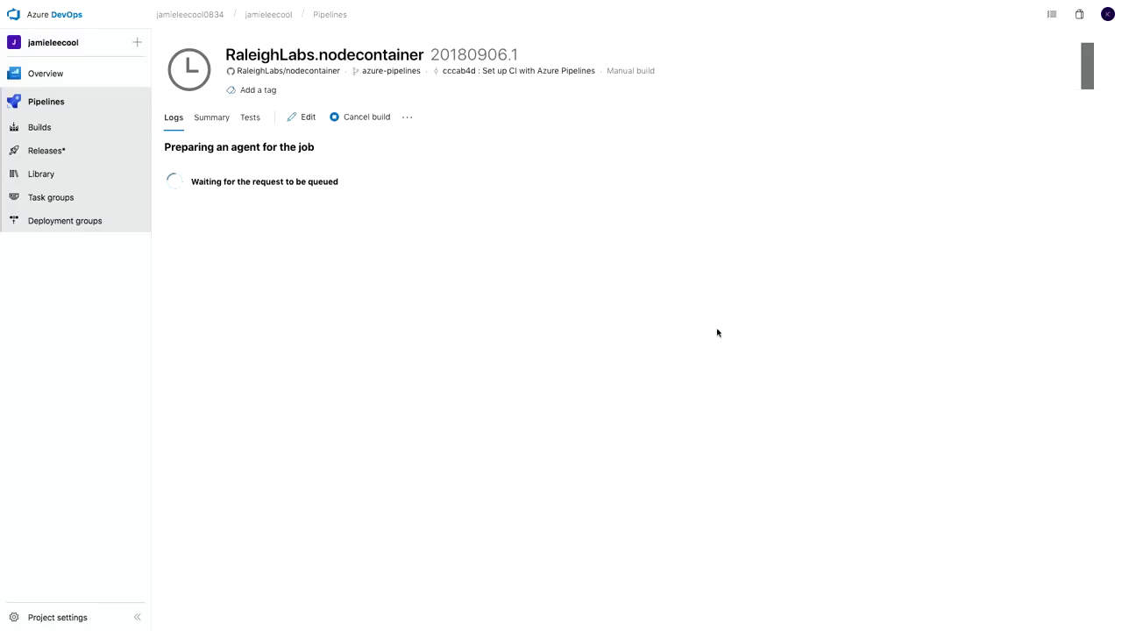
# - Switch to the RaleighLabs/nodecontainer repository on GitHub and open the "Set up CI with Azure Pipelines" pull request
pyautogui.click(316, 73)
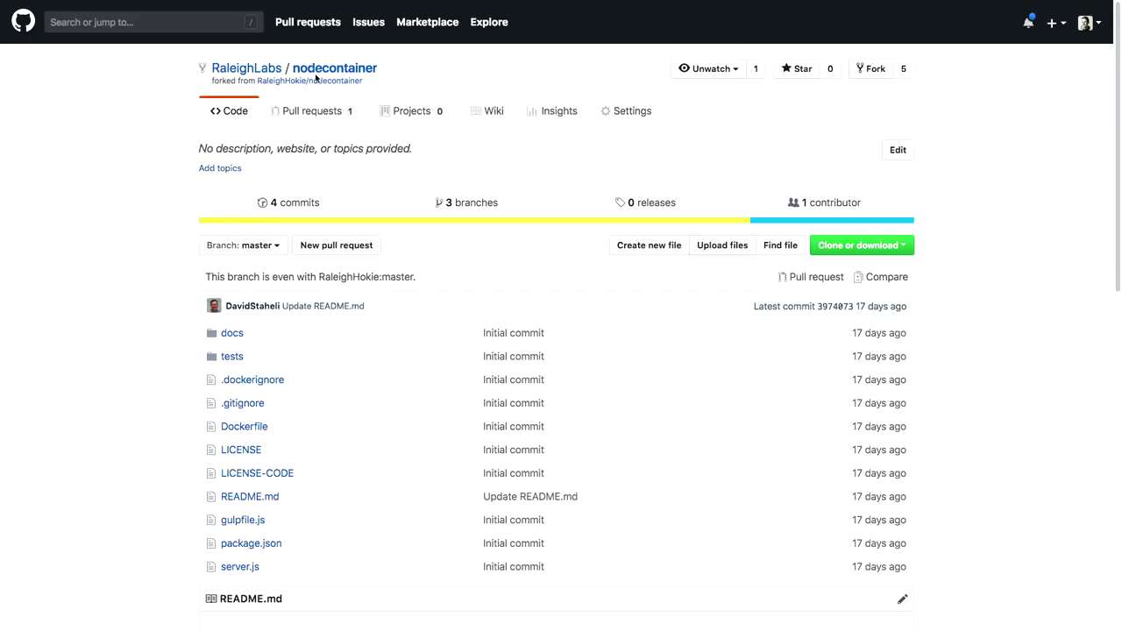
pyautogui.click(310, 123)
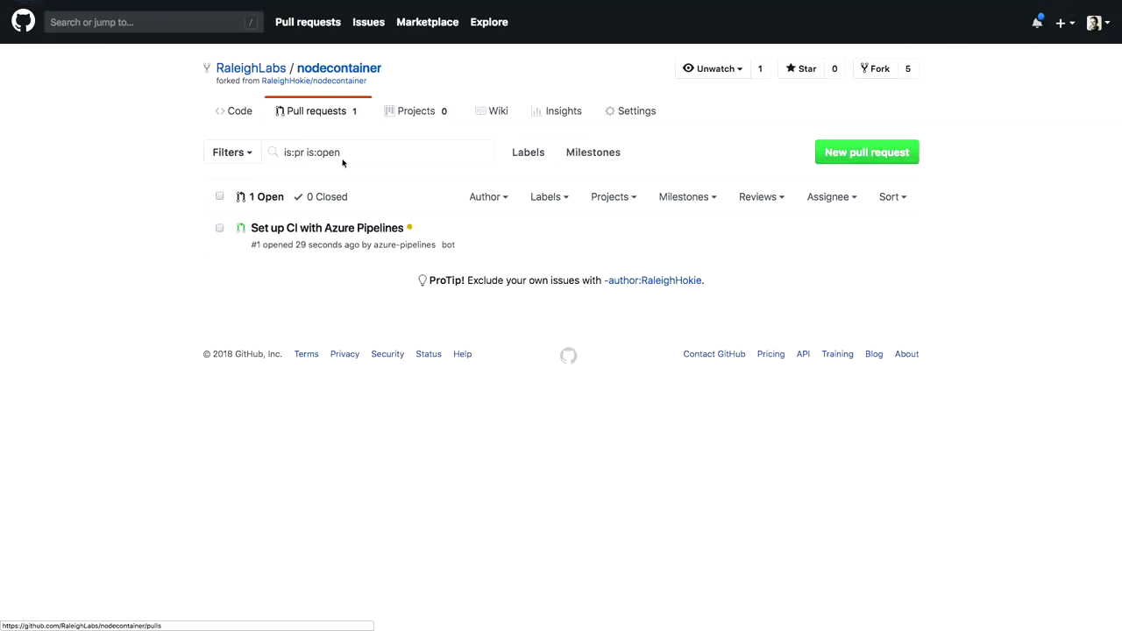
pyautogui.click(366, 229)
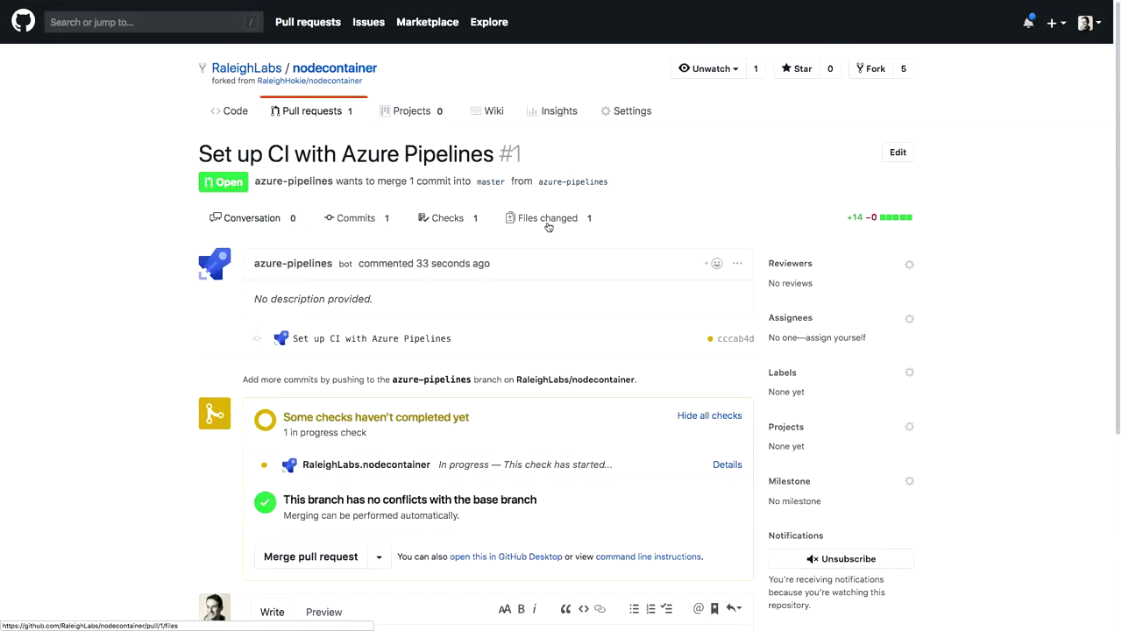
# - Review the pull request's azure-pipelines.yml changes and view the details of its RaleighLabs.nodecontainer check
pyautogui.click(548, 221)
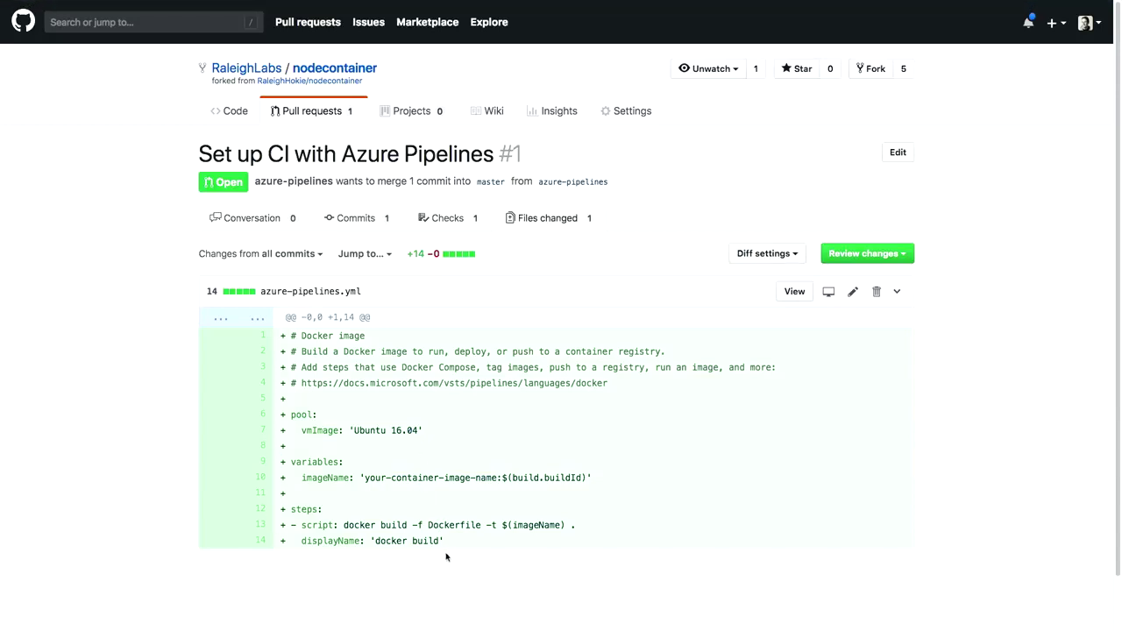
pyautogui.moveTo(446, 544); pyautogui.dragTo(282, 379)
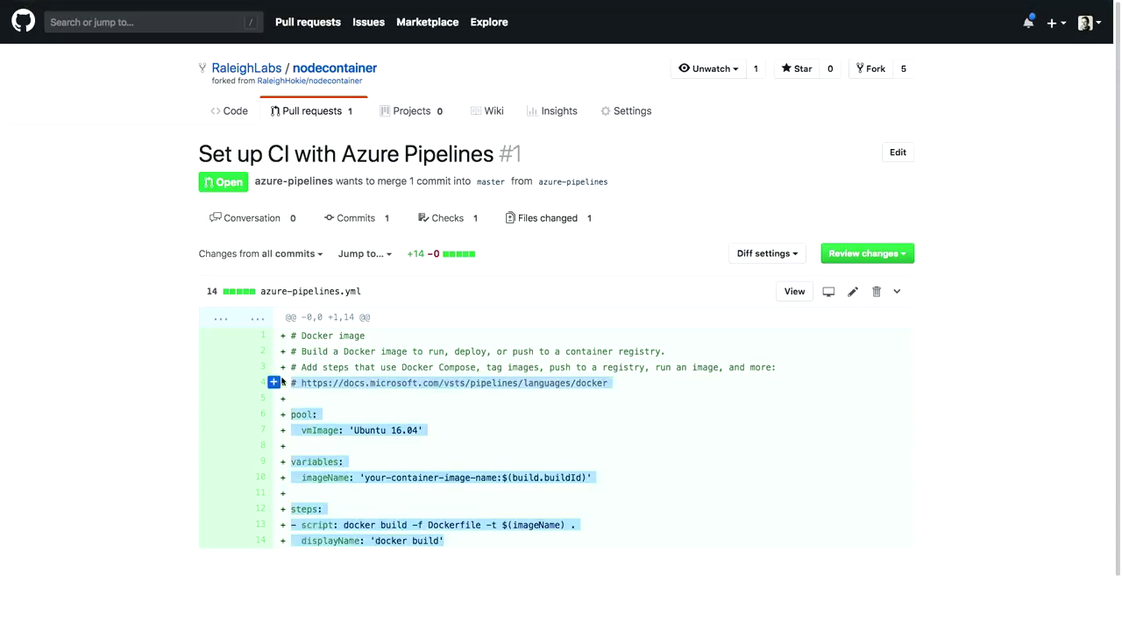
pyautogui.click(282, 430)
pyautogui.click(263, 217)
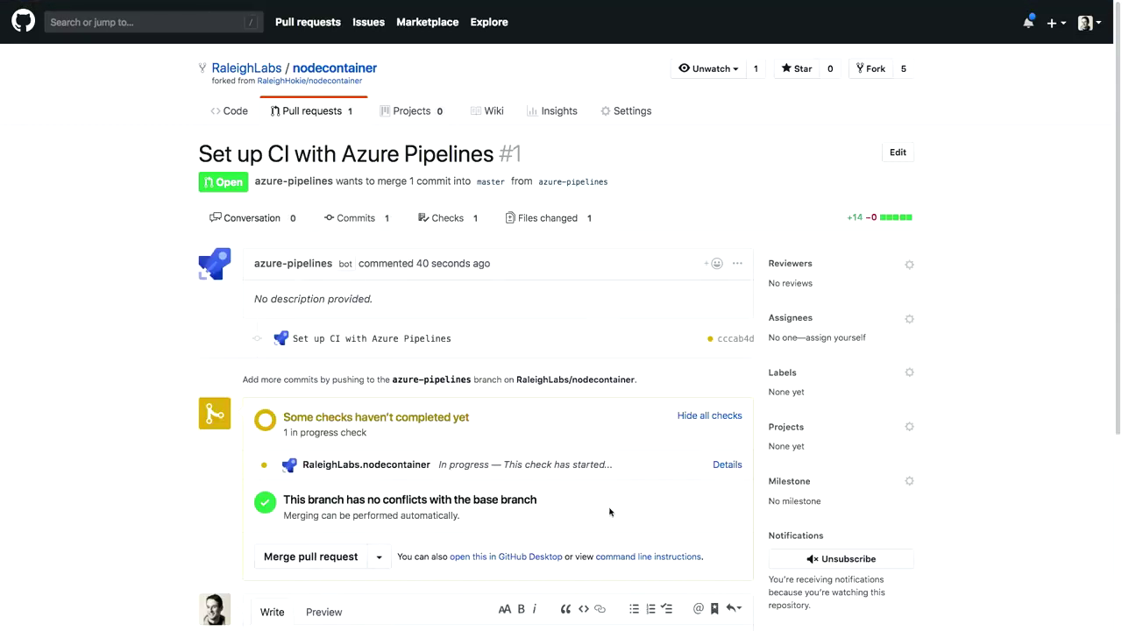
pyautogui.click(726, 464)
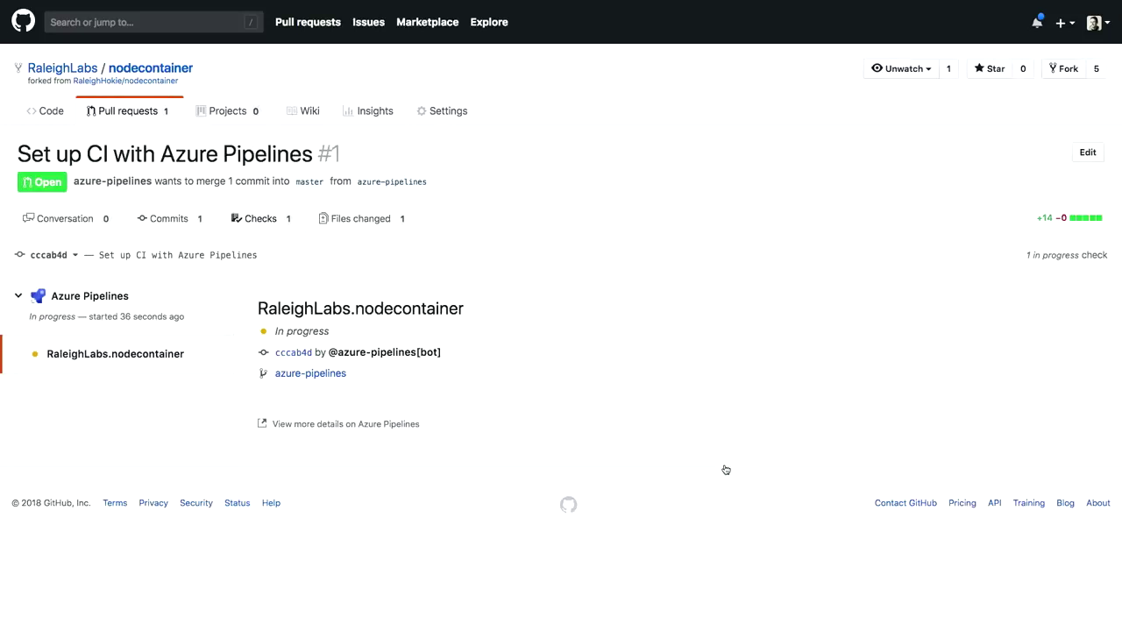